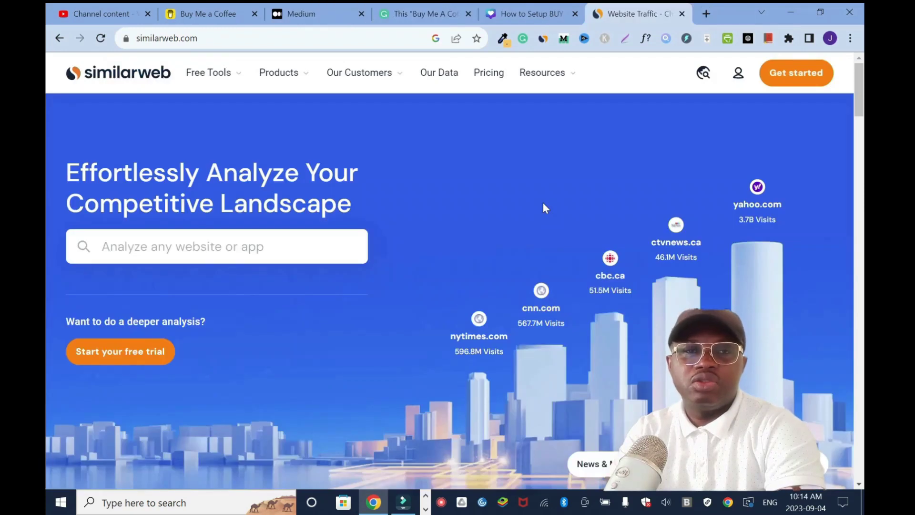
- Look up medium.com in Similarweb to see its 138.6M total visits, then close that tab
click(200, 247)
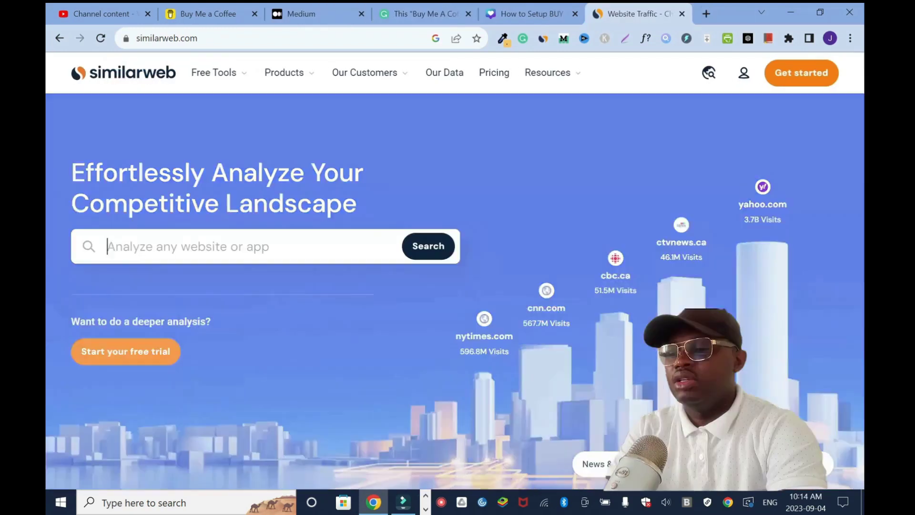
text(medium)
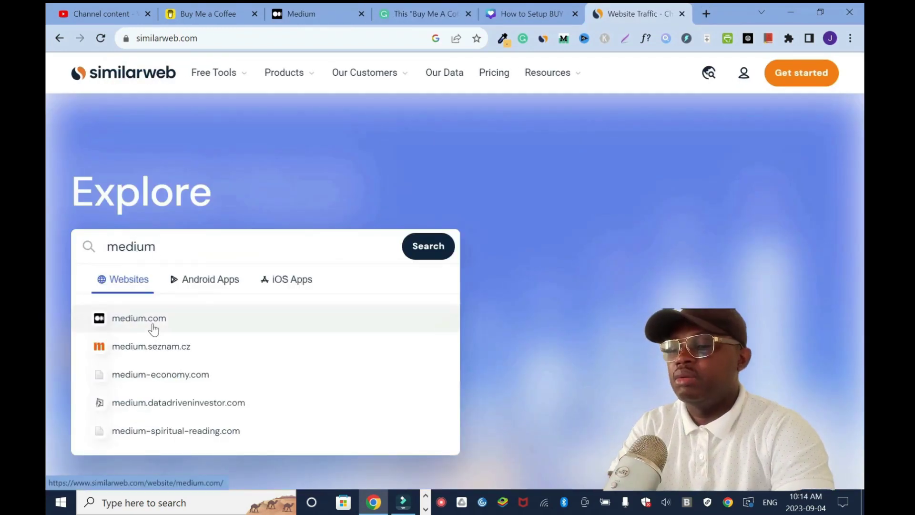
click(152, 326)
scroll(157, 262, down, 5)
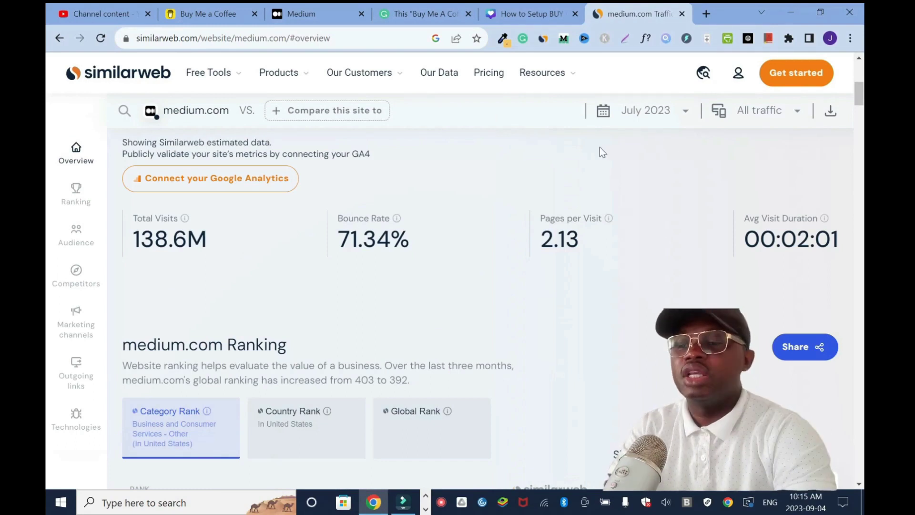
click(682, 14)
click(209, 14)
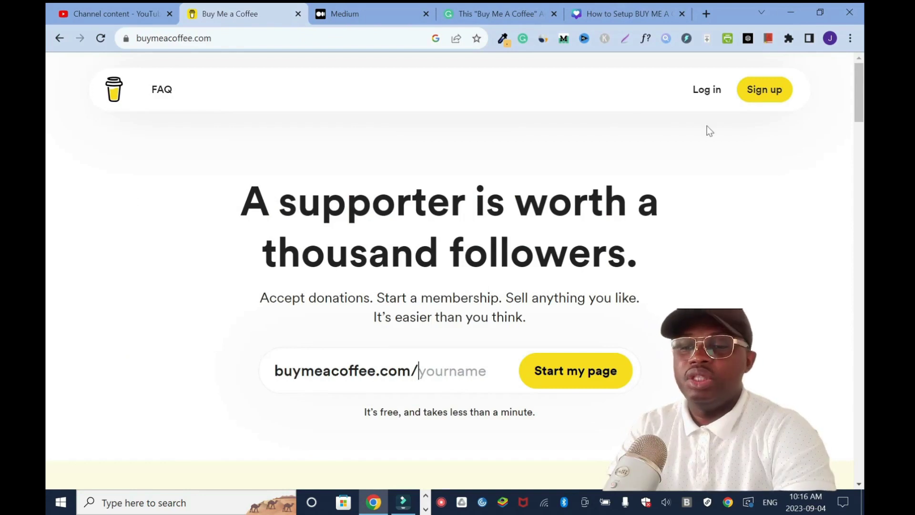
- Switch to the Medium tab and start a new story with the caret in the Title line
key(ctrl+shift+Tab)
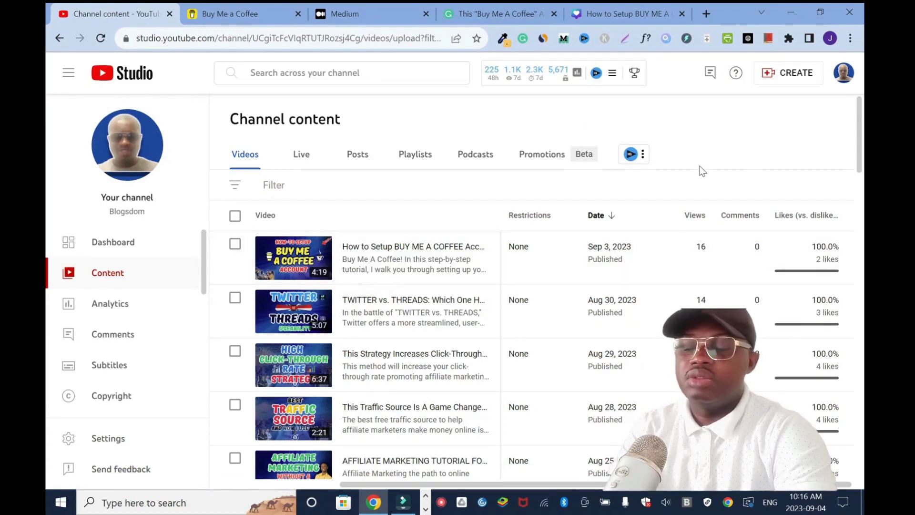
key(ctrl+Tab)
key(ctrl+Tab)
click(736, 73)
click(278, 135)
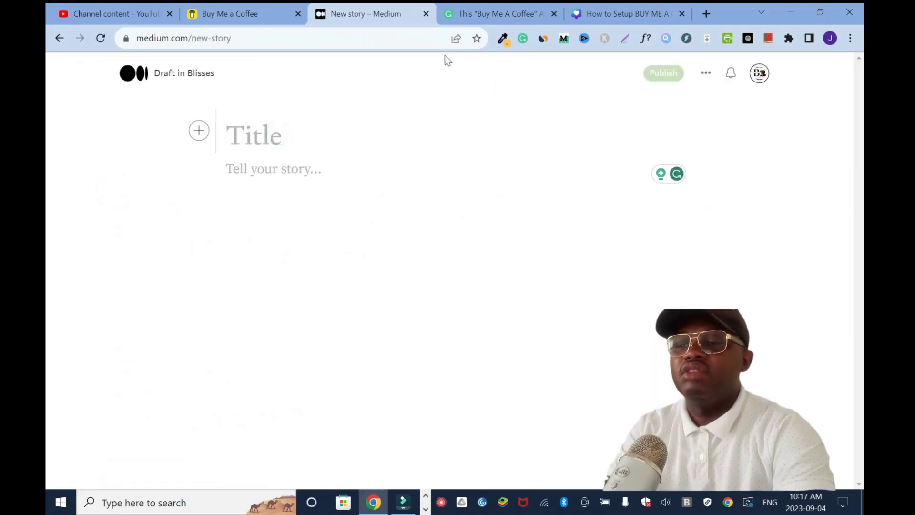
- Copy the article heading from Grammarly and paste it as the Medium story title
click(490, 9)
triple_click(203, 126)
key(ctrl+c)
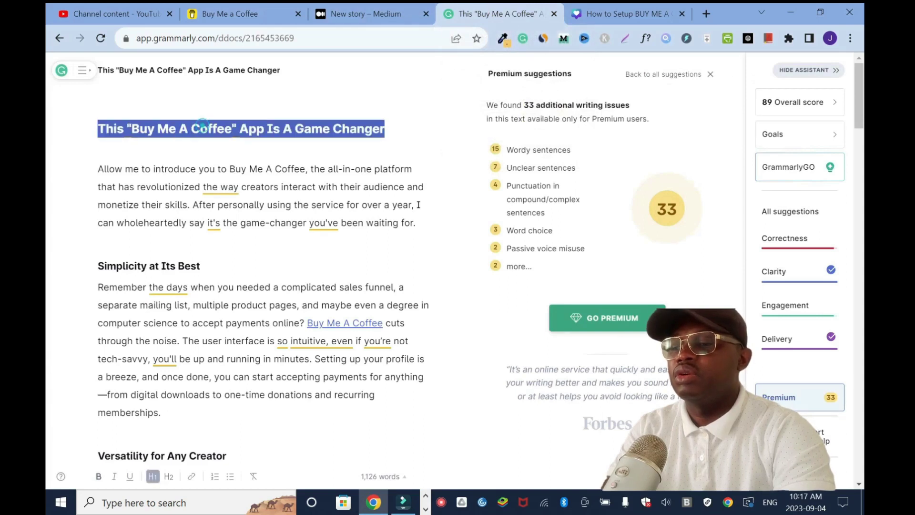
click(373, 11)
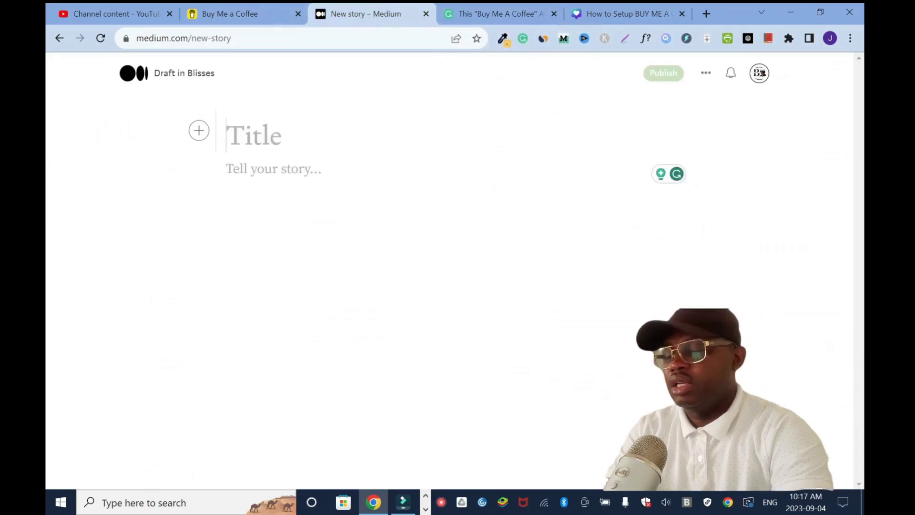
key(ctrl+v)
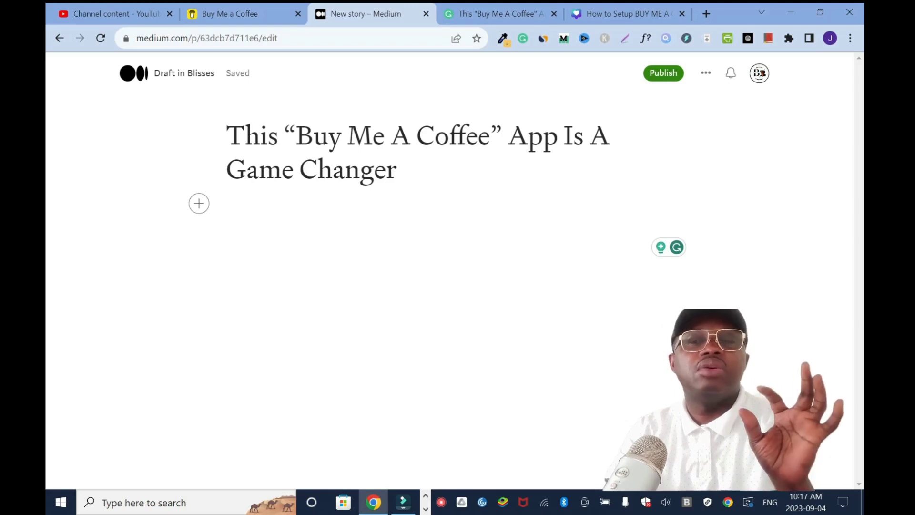
- Insert the How-To Setup Buy Me A Coffee thumbnail PNG from Downloads below the title
click(595, 10)
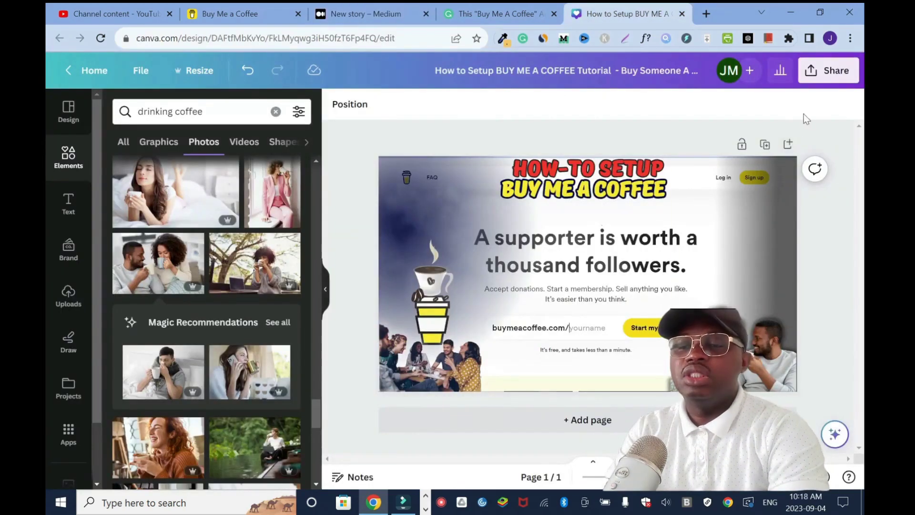
click(367, 13)
click(199, 203)
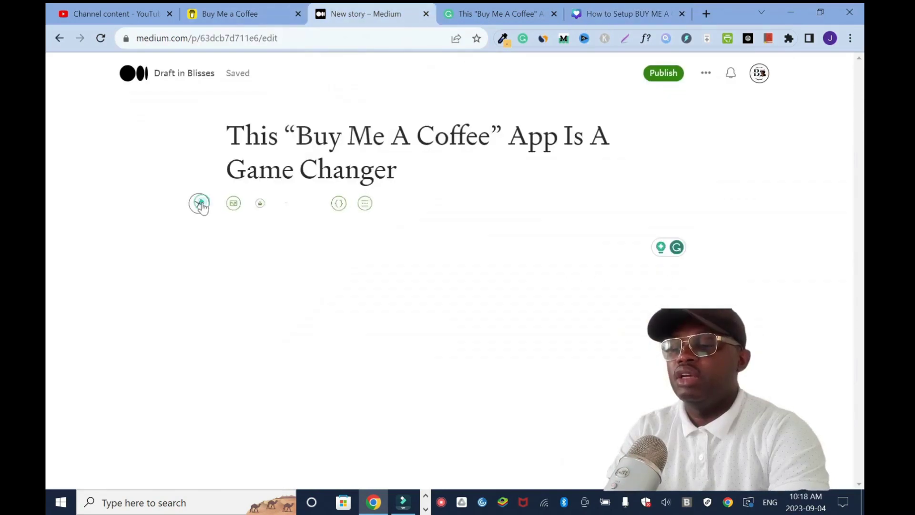
click(233, 209)
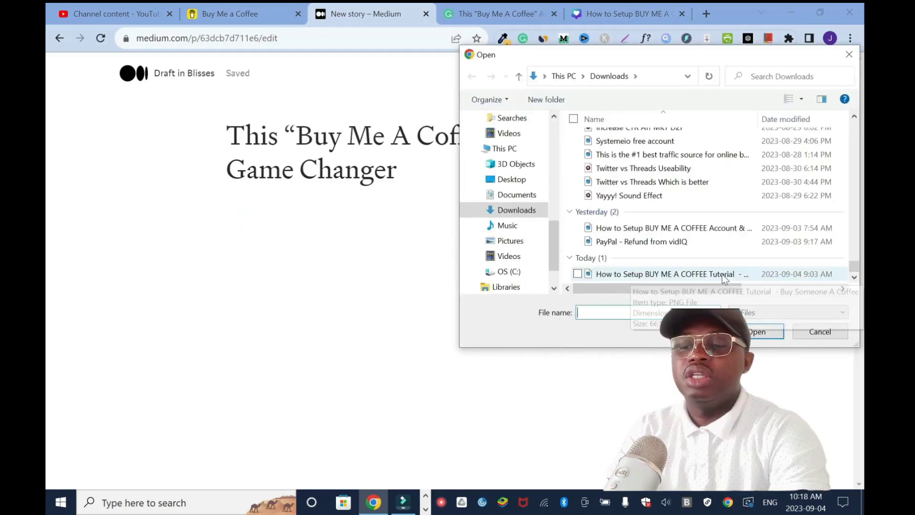
click(722, 274)
click(756, 331)
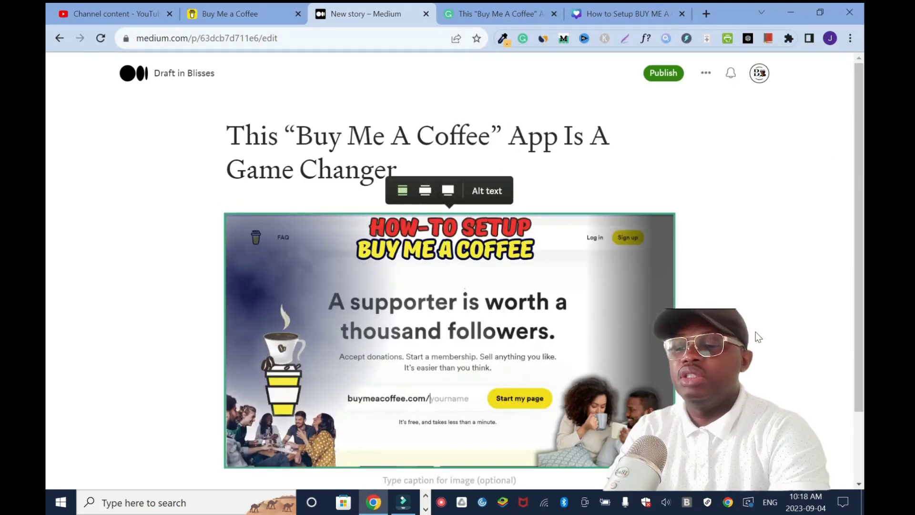
- Set the image's alt text to the Canva design title, then select the Grammarly article body
click(593, 242)
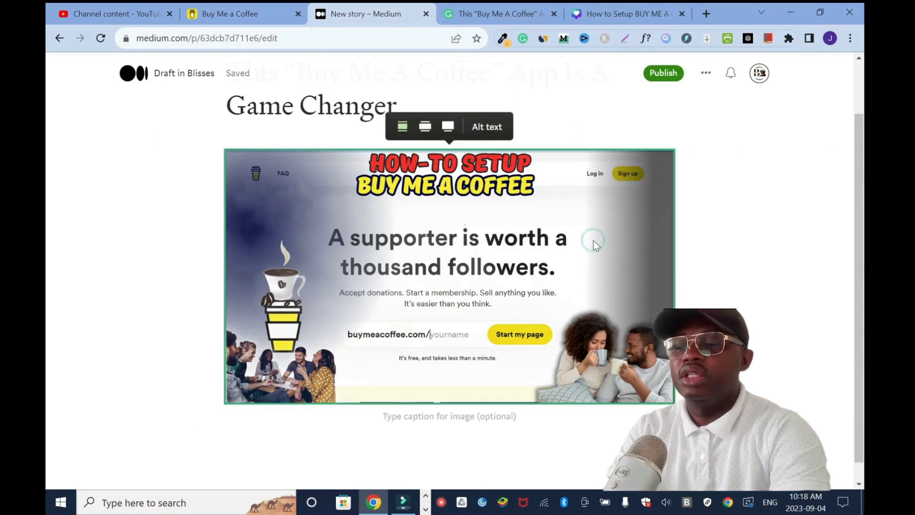
click(484, 127)
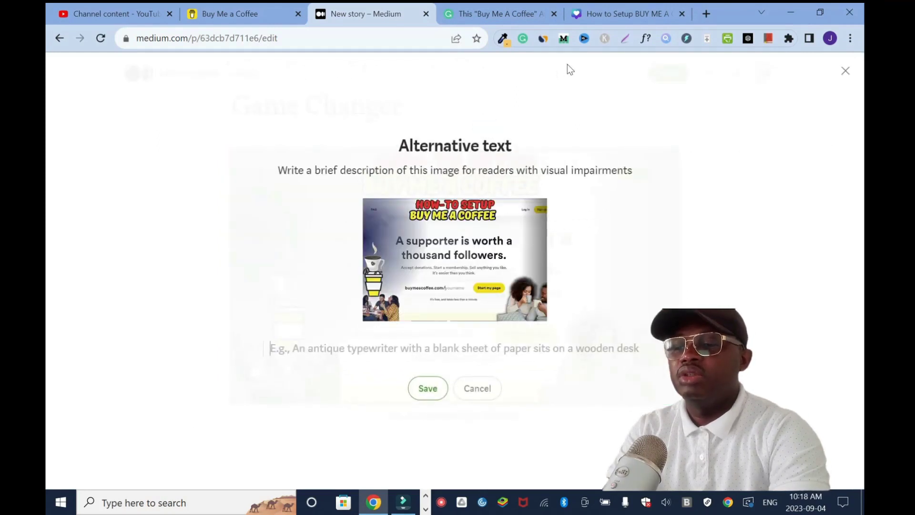
click(619, 13)
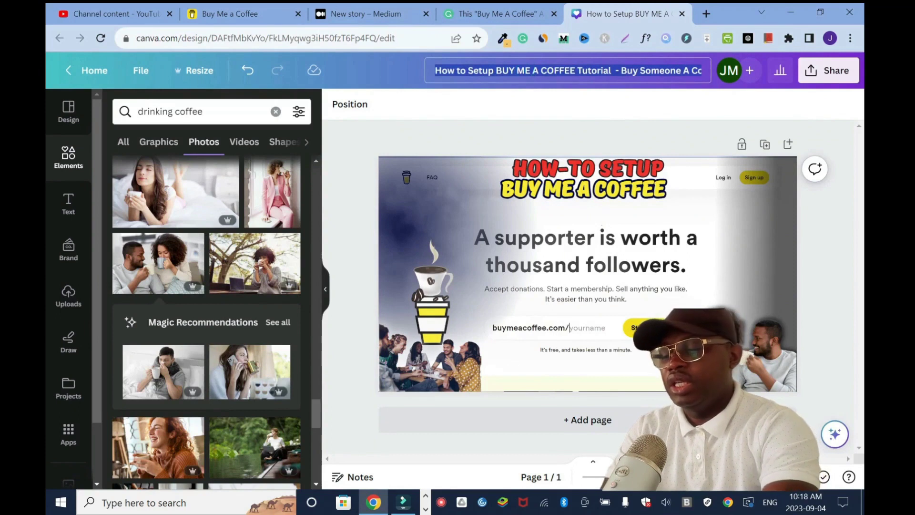
click(345, 9)
text(How to Setup BUY ME A COFFEE Tutorial — Buy Someone A Coffee)
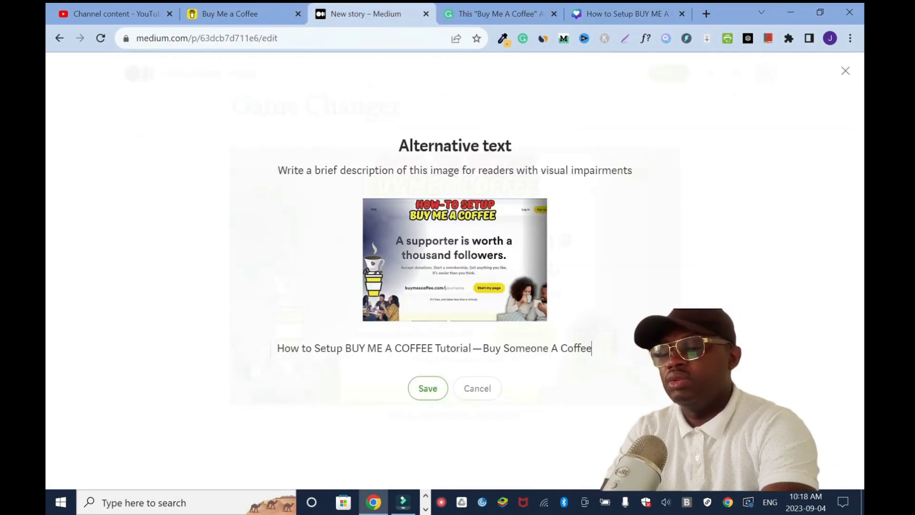
key(ctrl+Tab)
drag(98, 168, 382, 344)
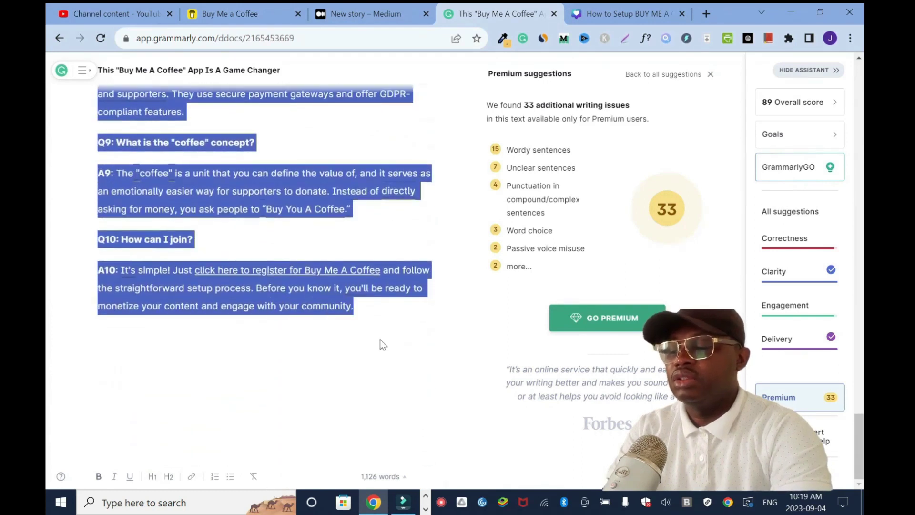
- Paste the copied Grammarly article below the image and start a new paragraph at 'The user interface'
right_click(327, 271)
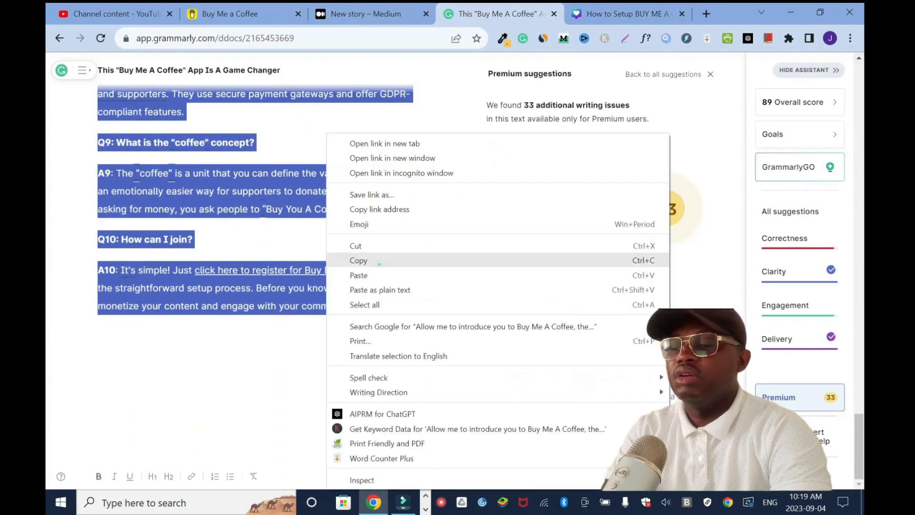
click(379, 261)
click(365, 14)
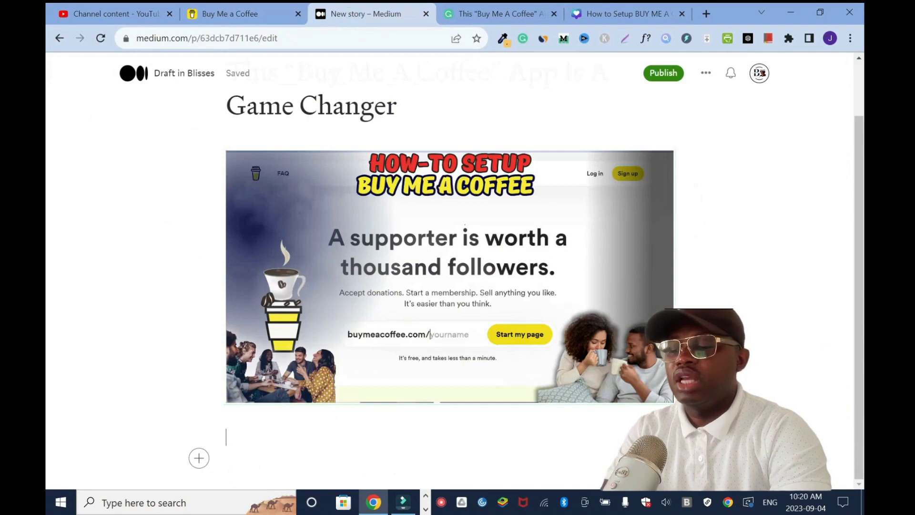
key(ctrl+v)
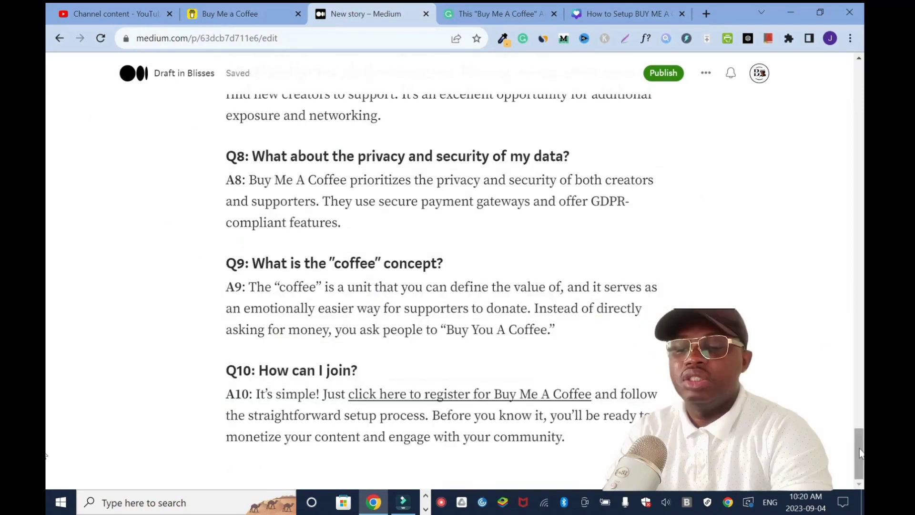
drag(861, 453, 853, 120)
scroll(850, 116, down, 4)
click(340, 245)
key(Return)
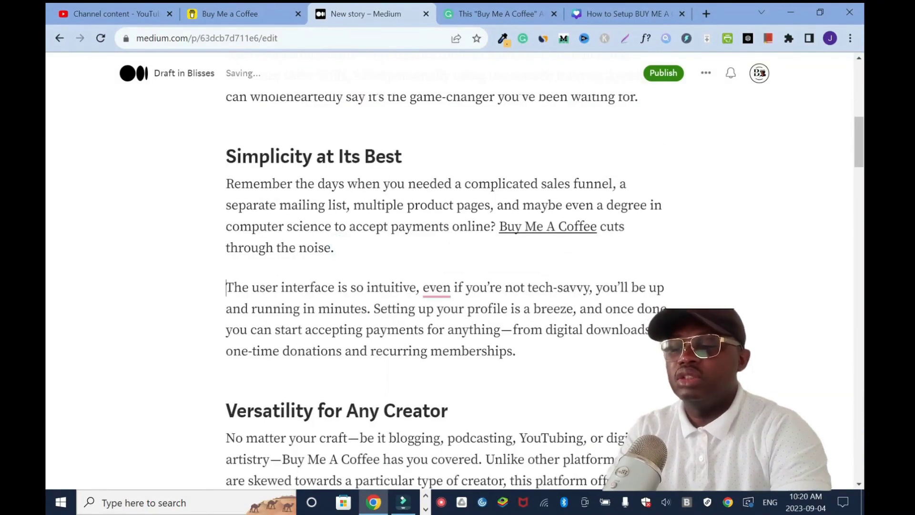
- Type 'that' before 'even' and split paragraphs at 'You can sell eBooks', 'Since then' and 'My supporters'
click(422, 287)
text(that)
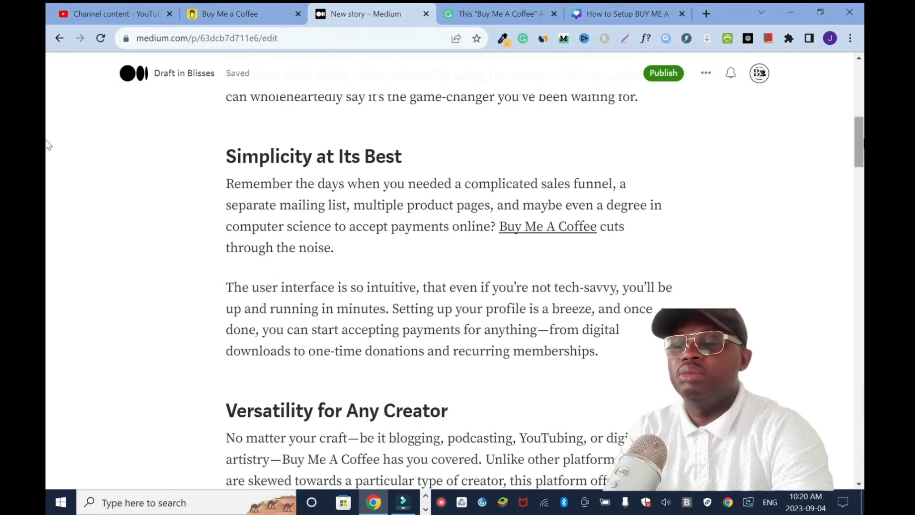
scroll(47, 146, up, 4)
scroll(48, 148, down, 5)
scroll(48, 151, down, 4)
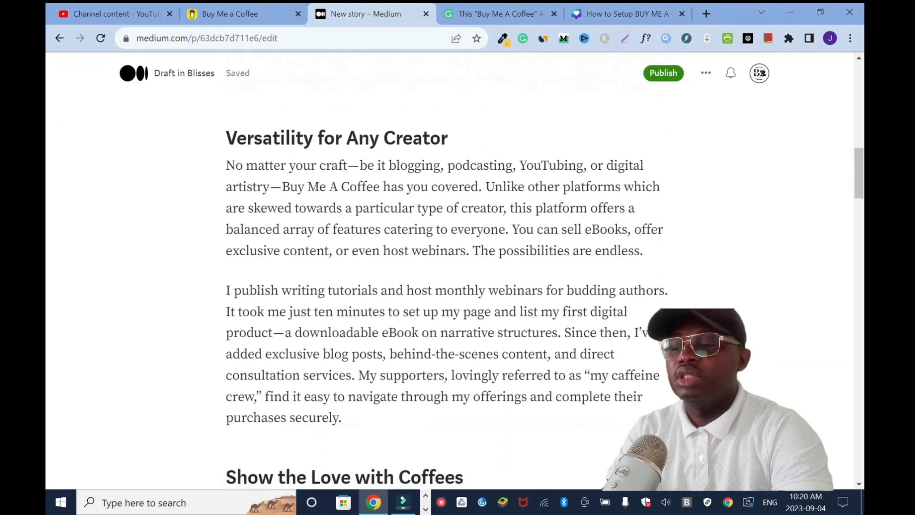
click(512, 229)
key(Return)
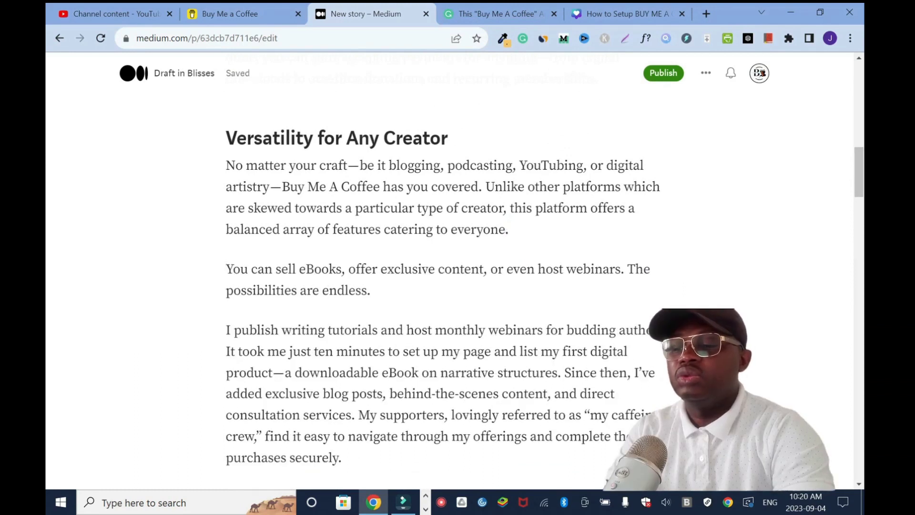
scroll(48, 196, down, 2)
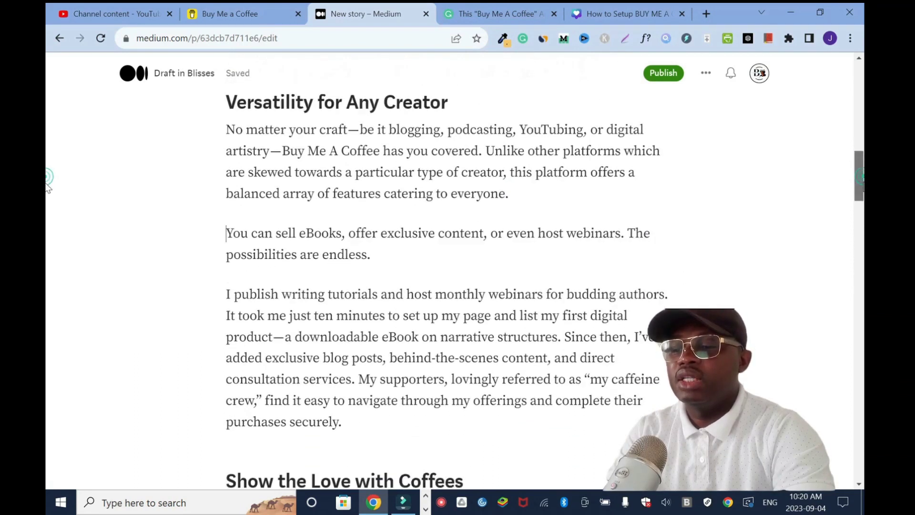
scroll(47, 196, up, 2)
scroll(48, 196, down, 2)
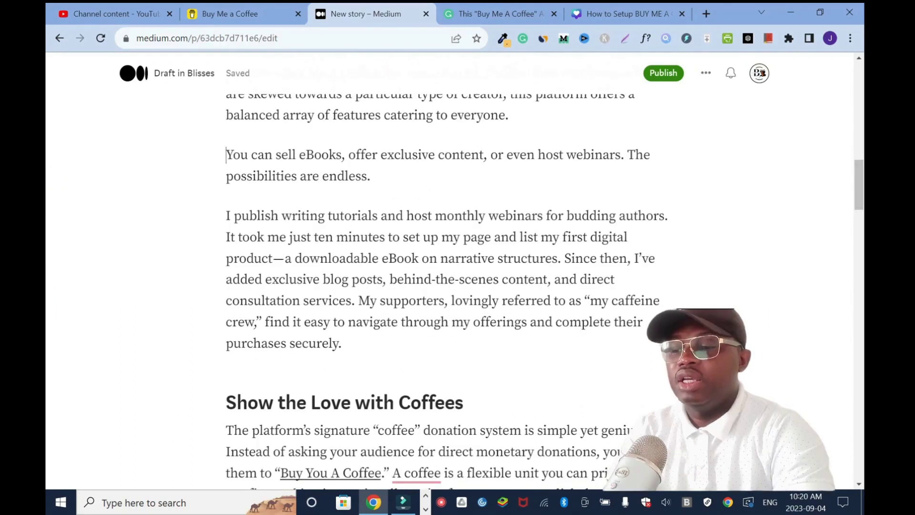
key(Return)
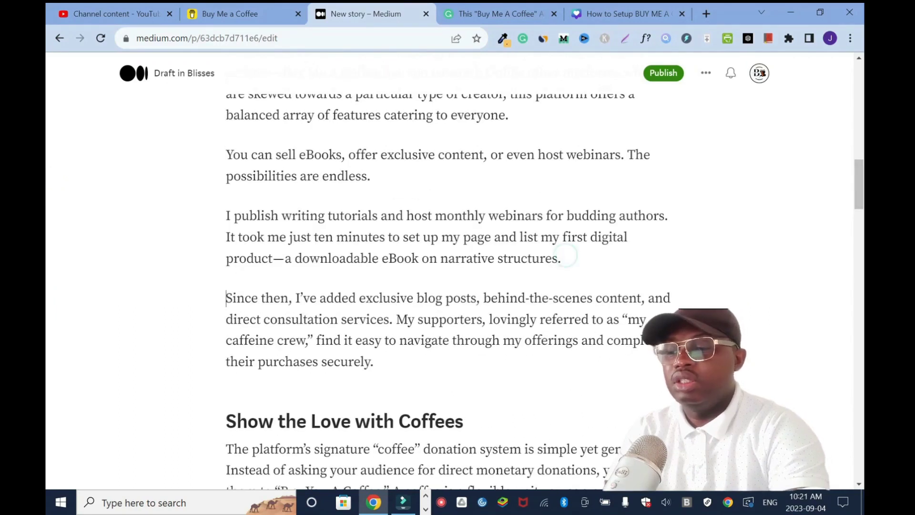
click(396, 318)
key(Return)
- Start new paragraphs at 'As an avid coffee lover', 'A coffee' and 'International currencies'
scroll(46, 208, down, 5)
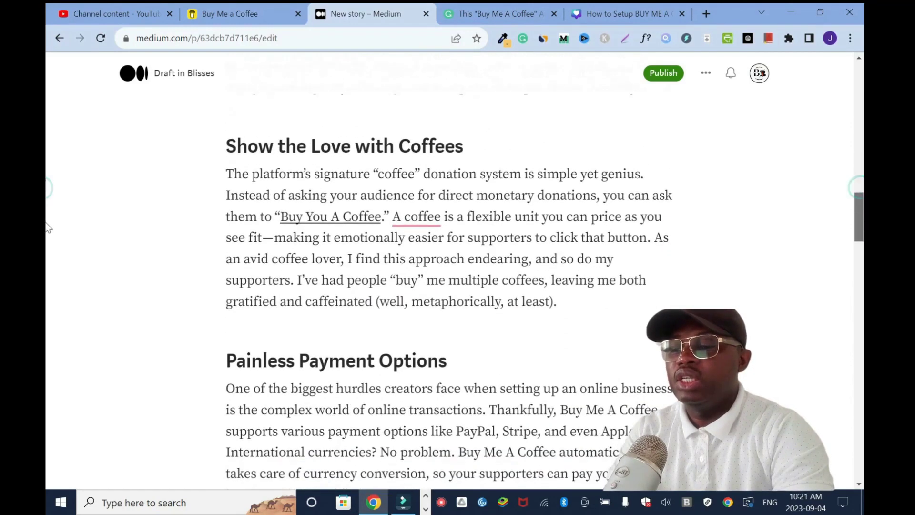
mouse_move(420, 214)
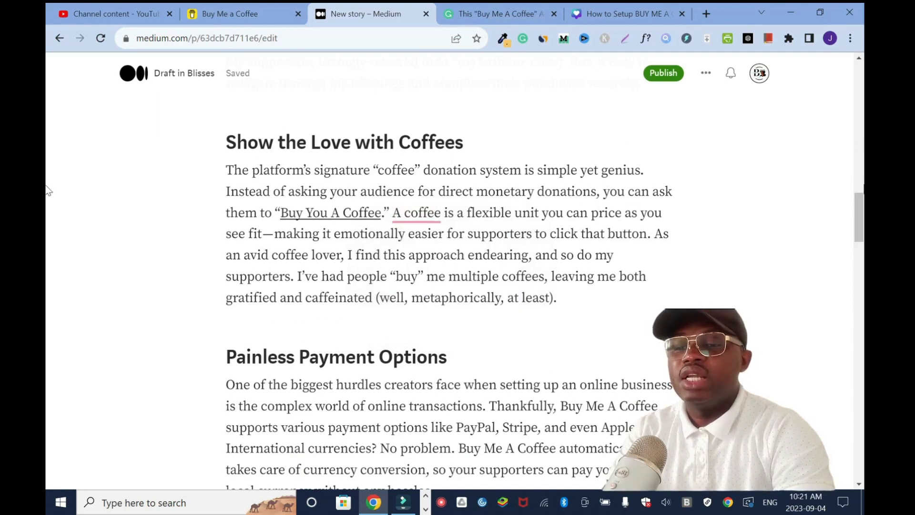
scroll(46, 222, down, 2)
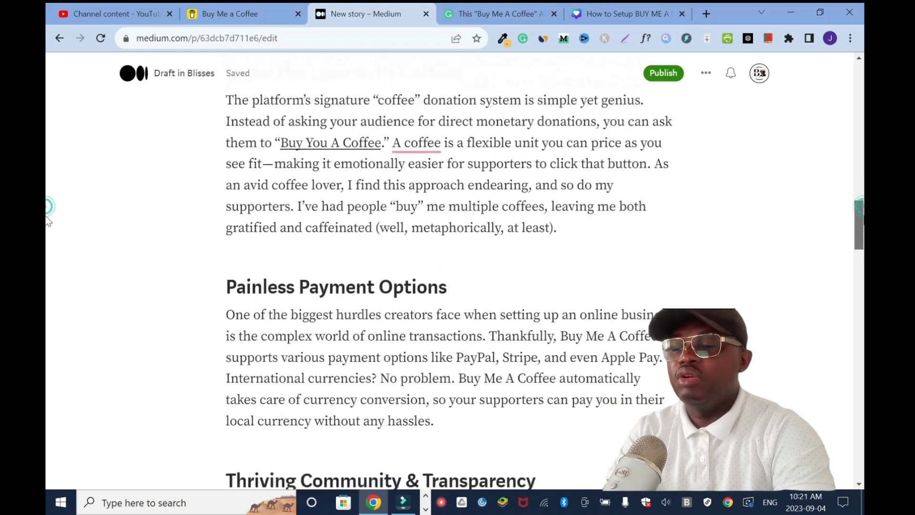
scroll(47, 221, up, 2)
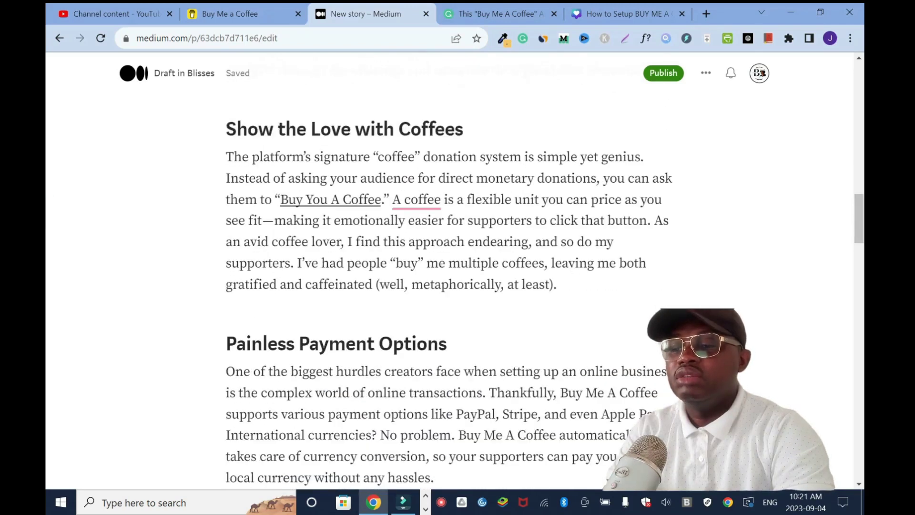
key(Return)
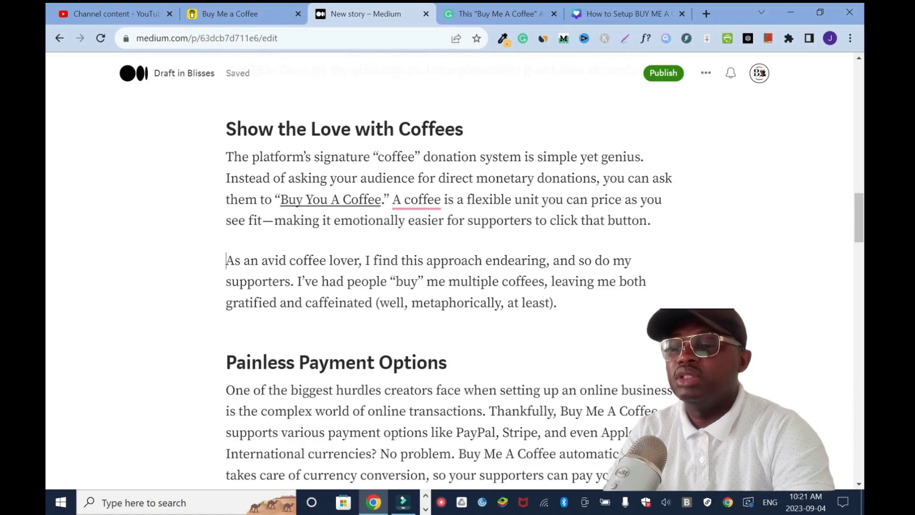
click(392, 199)
key(Return)
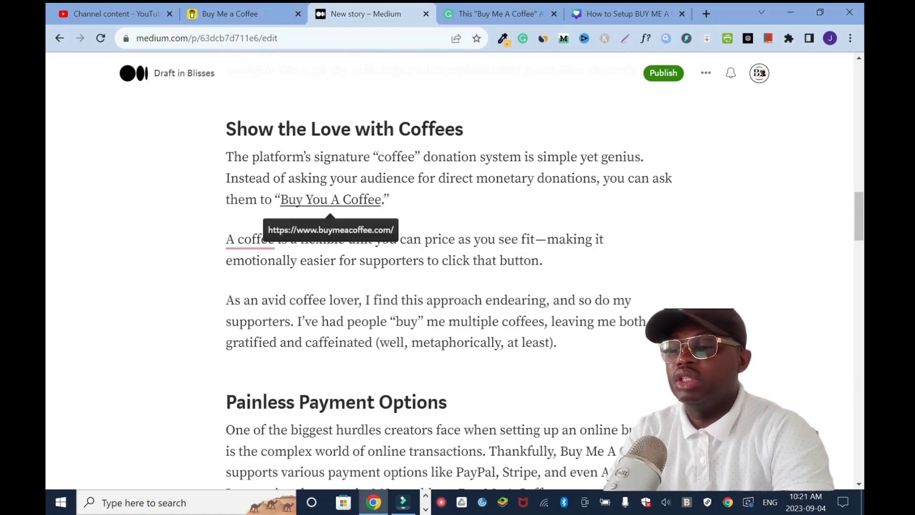
click(660, 227)
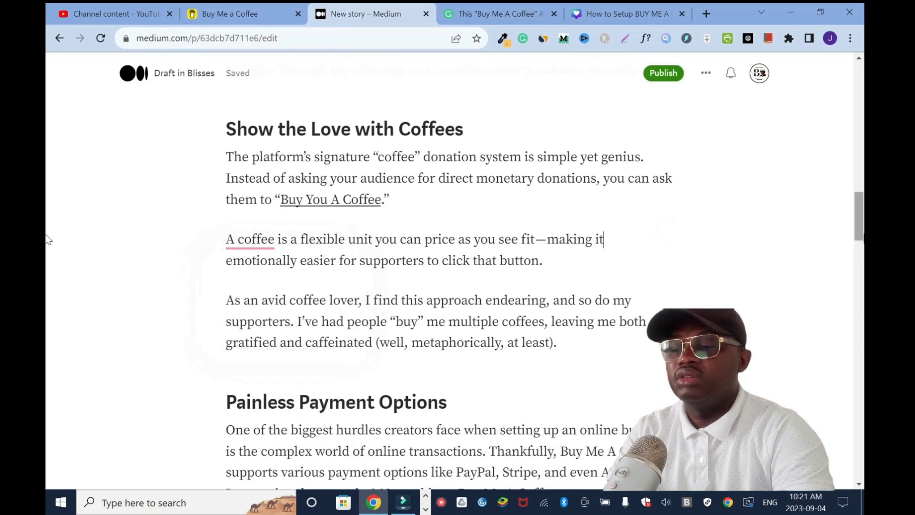
scroll(48, 239, down, 4)
click(227, 307)
key(Return)
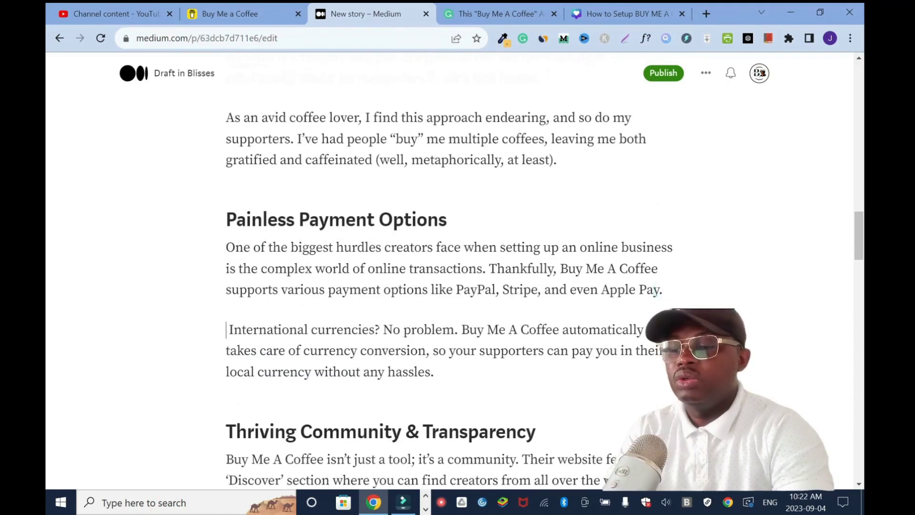
- Accept Grammarly's fixes changing 'their' to 'its' and removing the comma after 'coffee'
scroll(48, 239, down, 5)
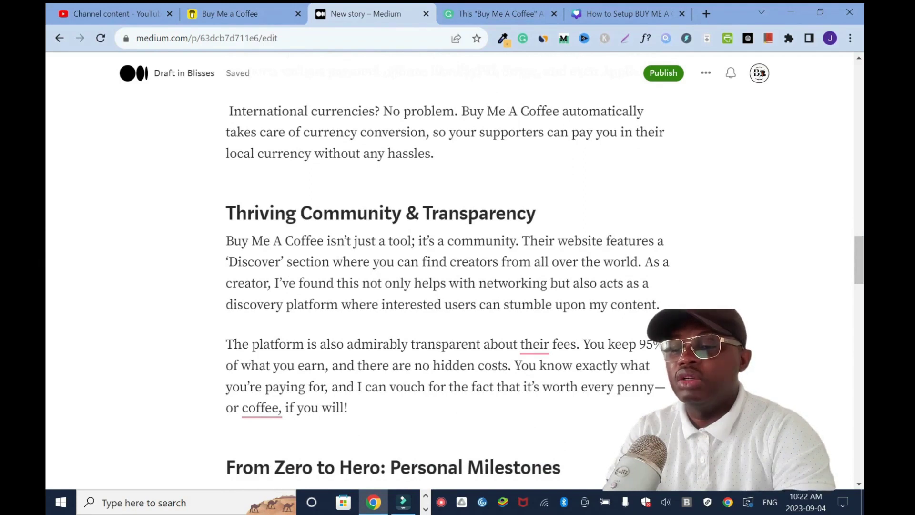
scroll(47, 266, down, 2)
click(534, 268)
click(551, 310)
click(261, 332)
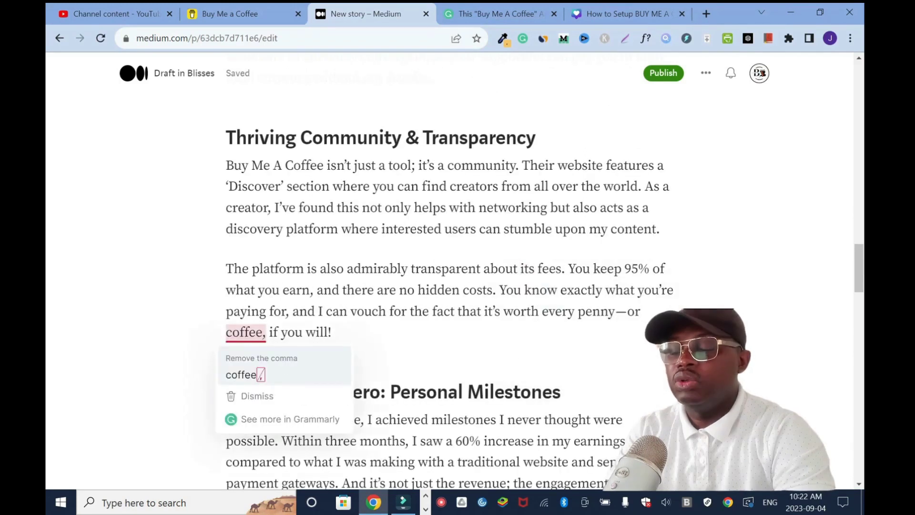
click(295, 366)
- Move the 'My caffeine crew' sentence into its own paragraph
scroll(47, 271, down, 4)
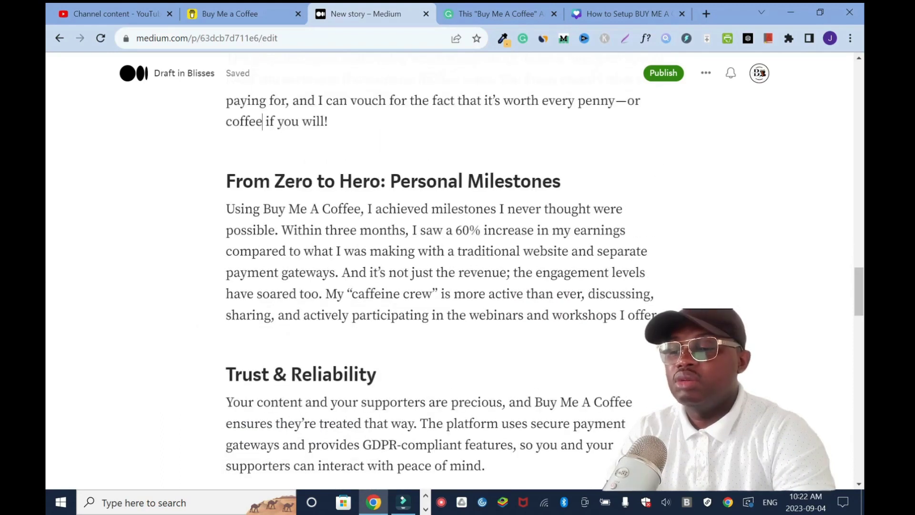
click(325, 294)
key(Return)
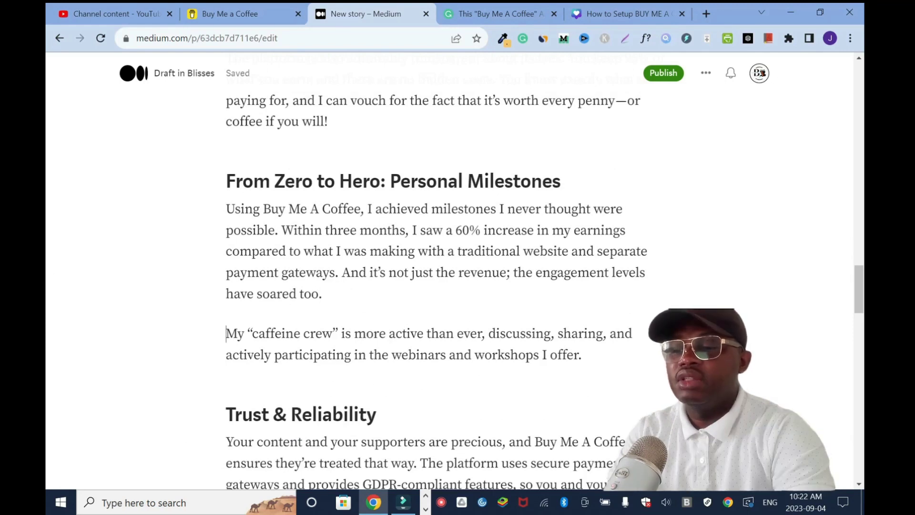
scroll(47, 295, down, 15)
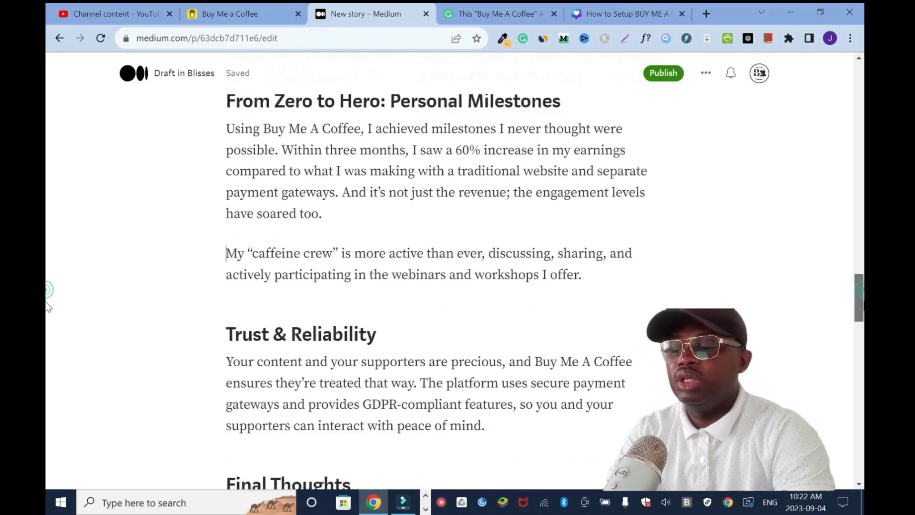
scroll(47, 419, down, 15)
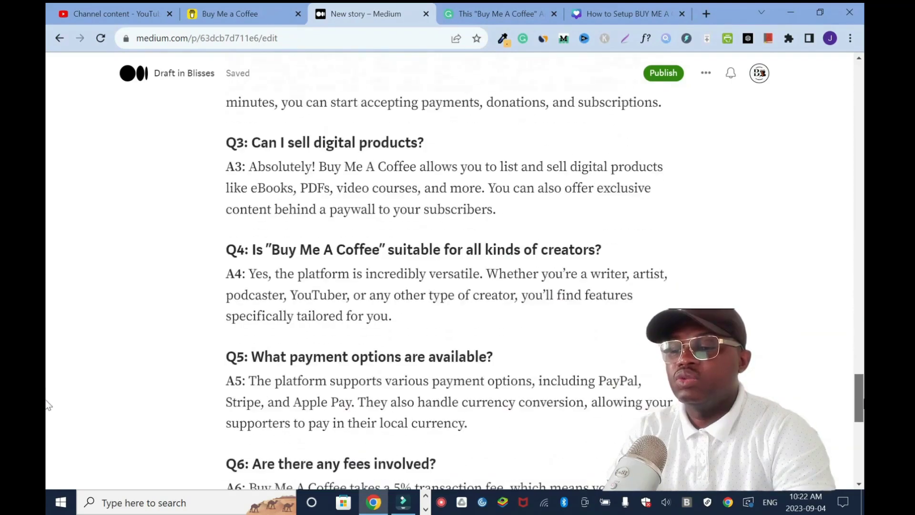
- Add a blank line after 'memberships.' and detach YouTube Studio into a separate window
drag(858, 455, 858, 153)
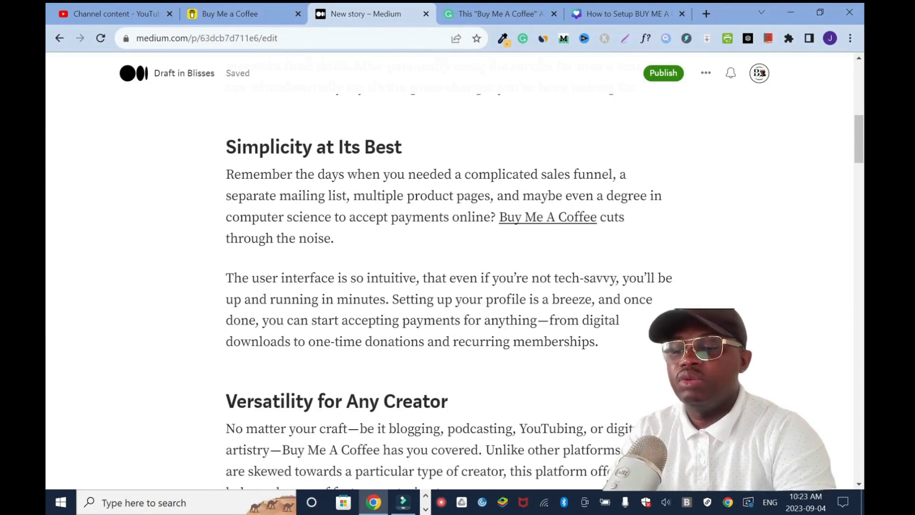
key(Return)
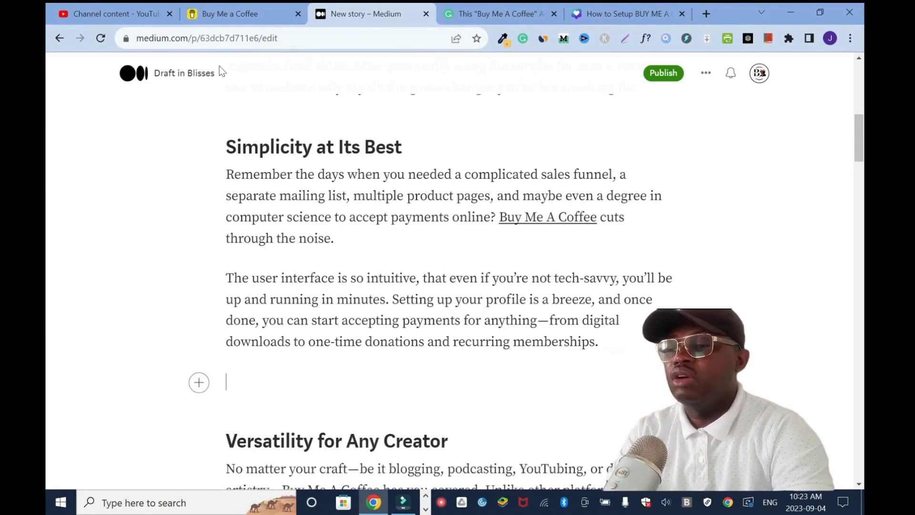
drag(113, 11, 445, 290)
drag(567, 285, 470, 90)
- Maximize YouTube Studio, copy the Buy Me A Coffee setup video's shareable link, and return to Medium
double_click(470, 90)
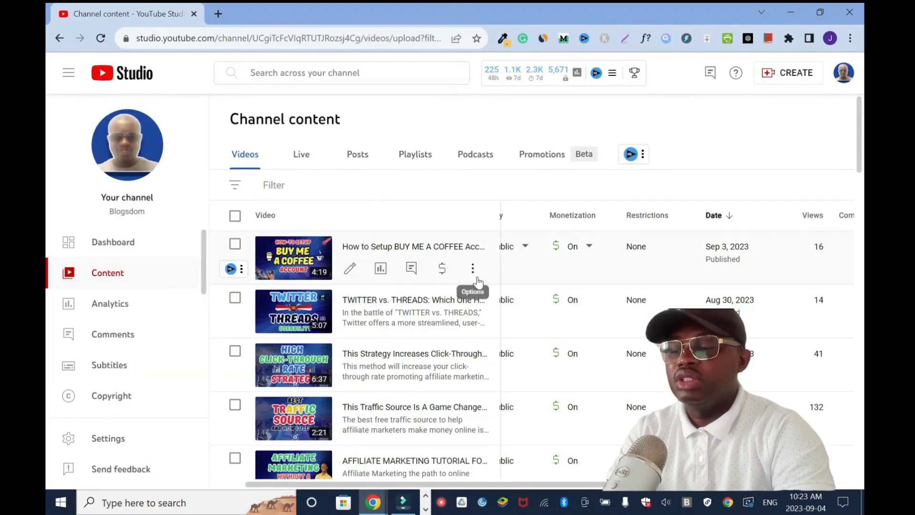
click(473, 268)
click(431, 313)
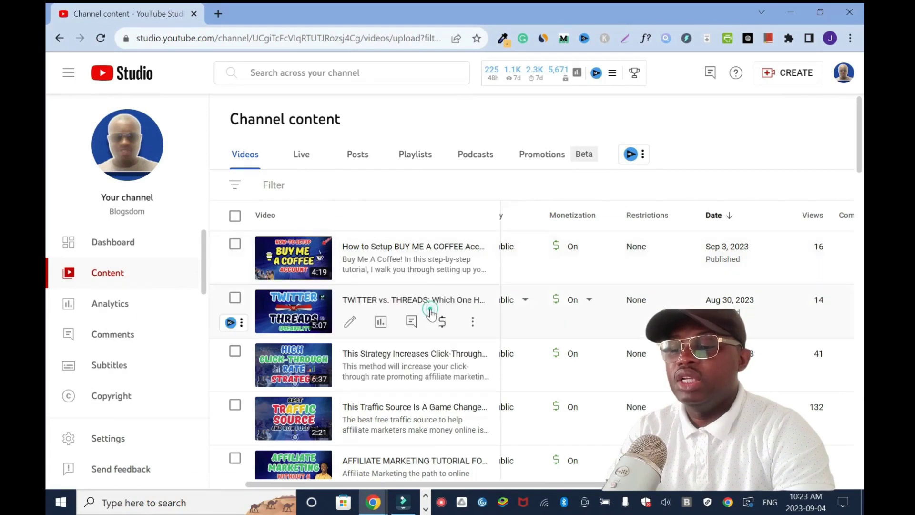
mouse_move(374, 503)
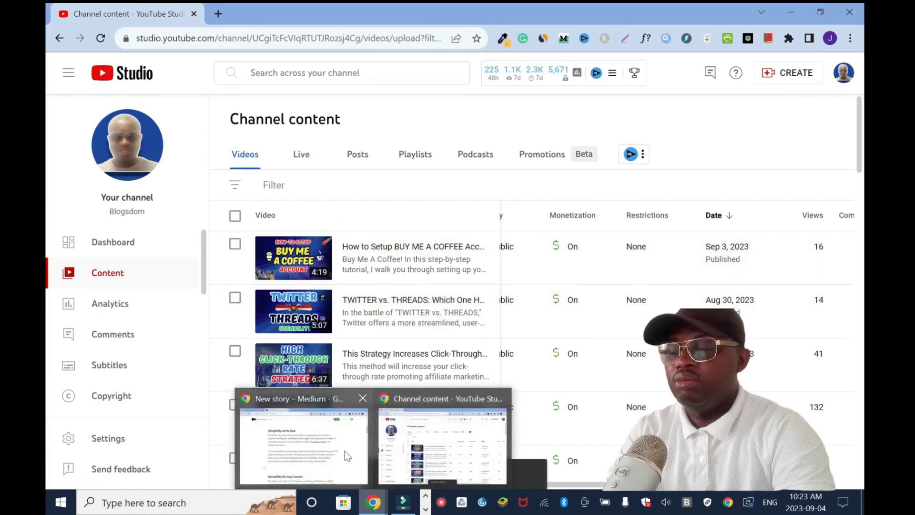
click(345, 451)
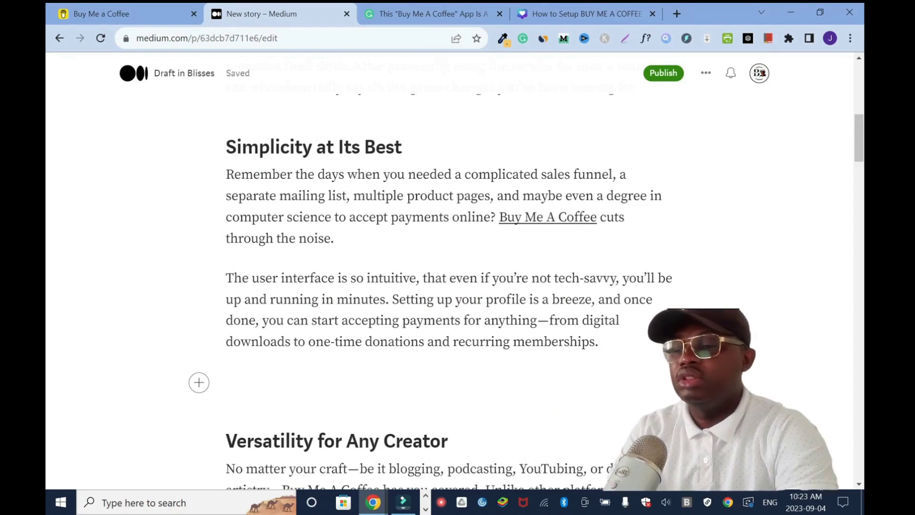
- Paste the setup video's youtu.be link on the empty line and turn it into an embed
right_click(241, 375)
click(286, 255)
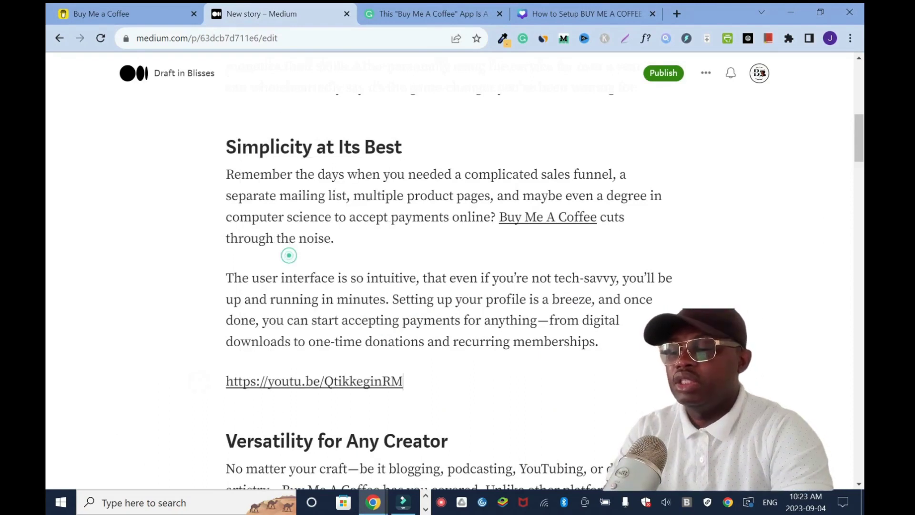
key(Return)
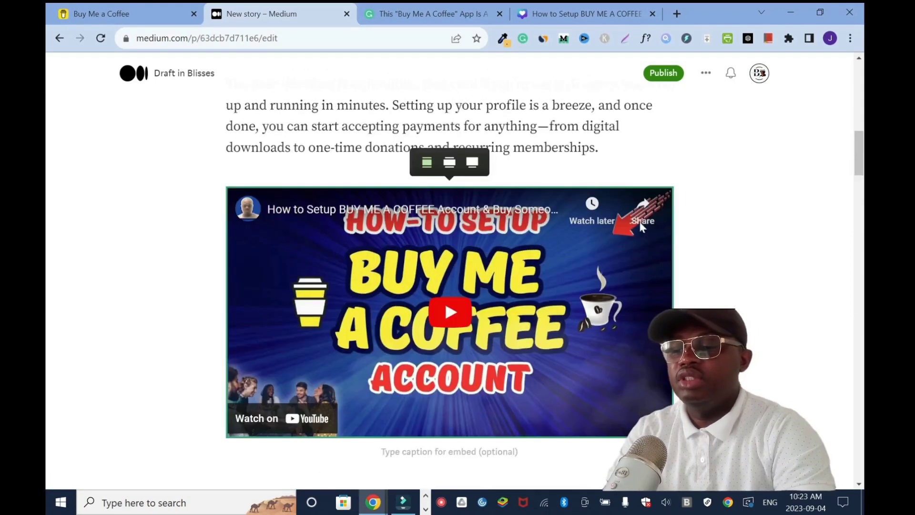
scroll(46, 143, up, 5)
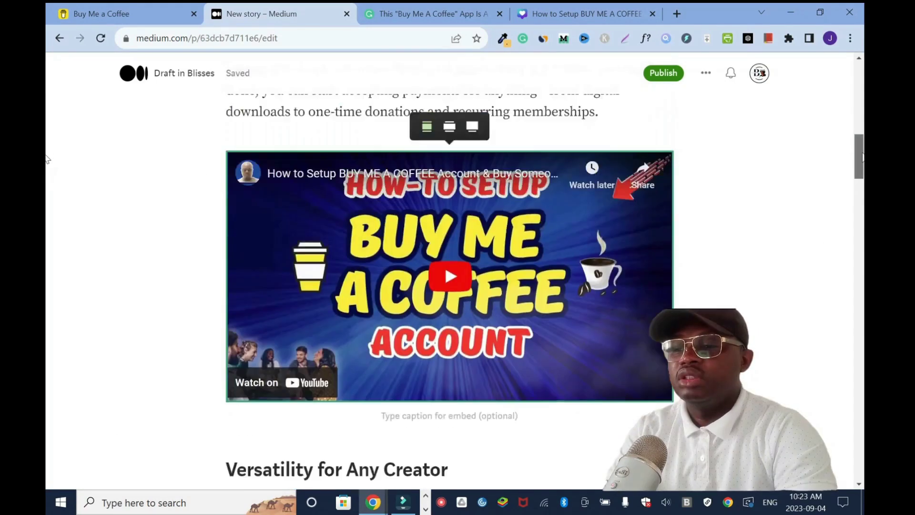
scroll(47, 138, up, 3)
scroll(47, 157, down, 12)
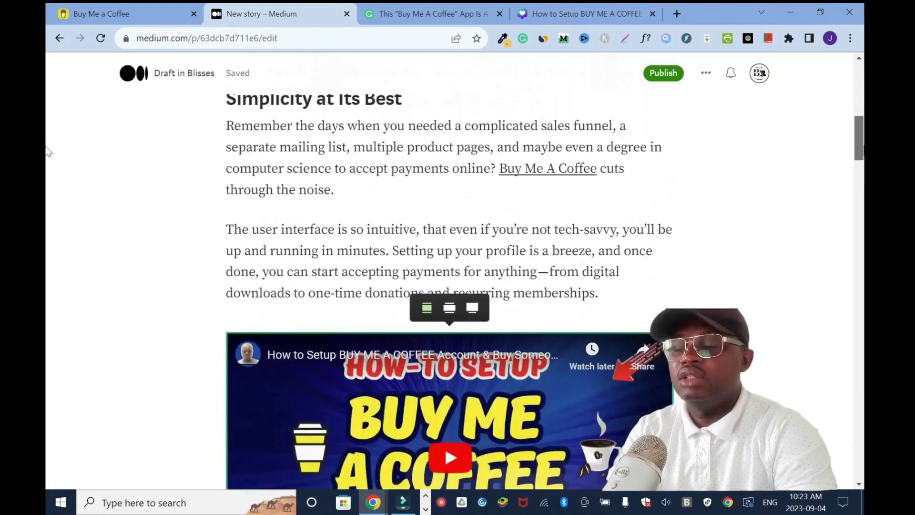
scroll(46, 173, up, 2)
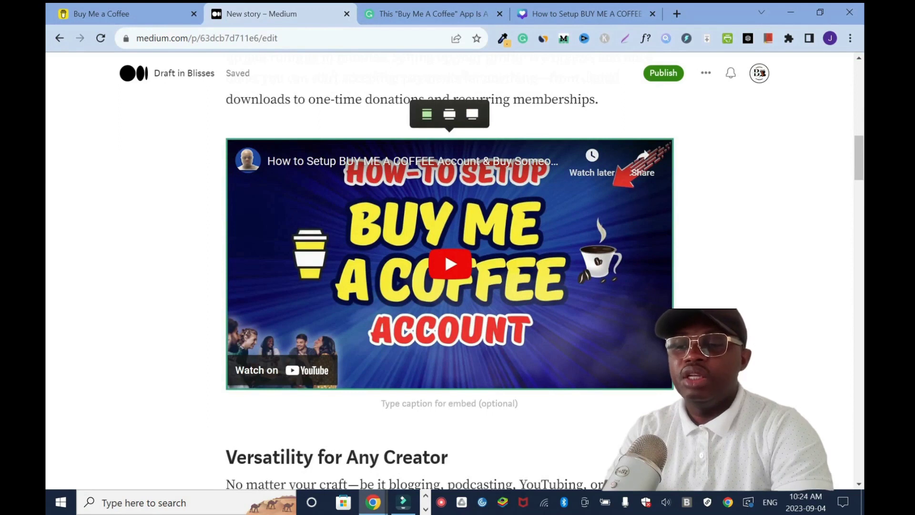
- Remove the links from the first 'Buy Me A Coffee' mention and from 'Buy You A Coffee'
scroll(48, 163, down, 1)
drag(858, 161, 856, 123)
drag(499, 281, 596, 280)
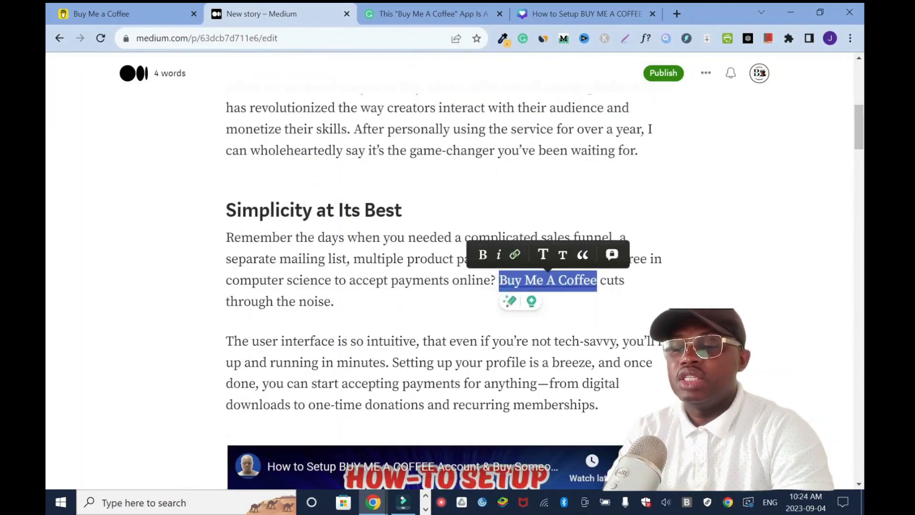
click(48, 195)
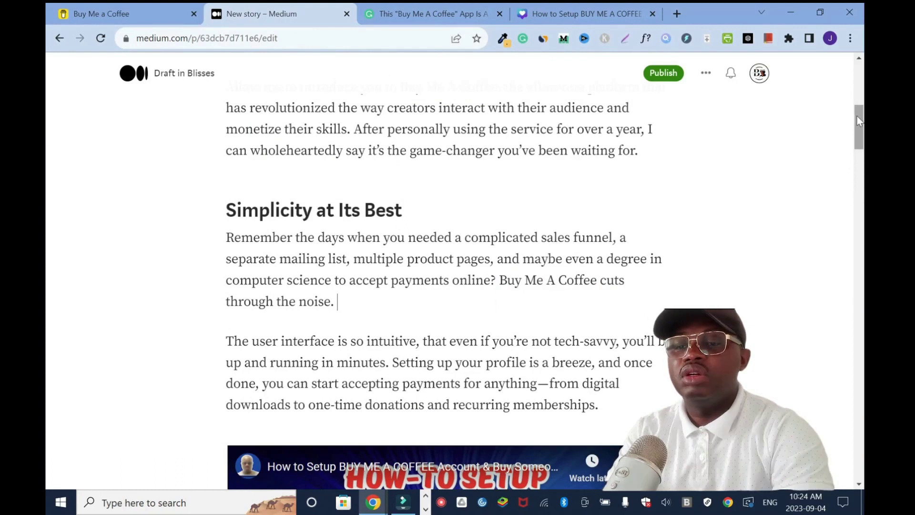
scroll(48, 166, down, 9)
scroll(48, 167, down, 10)
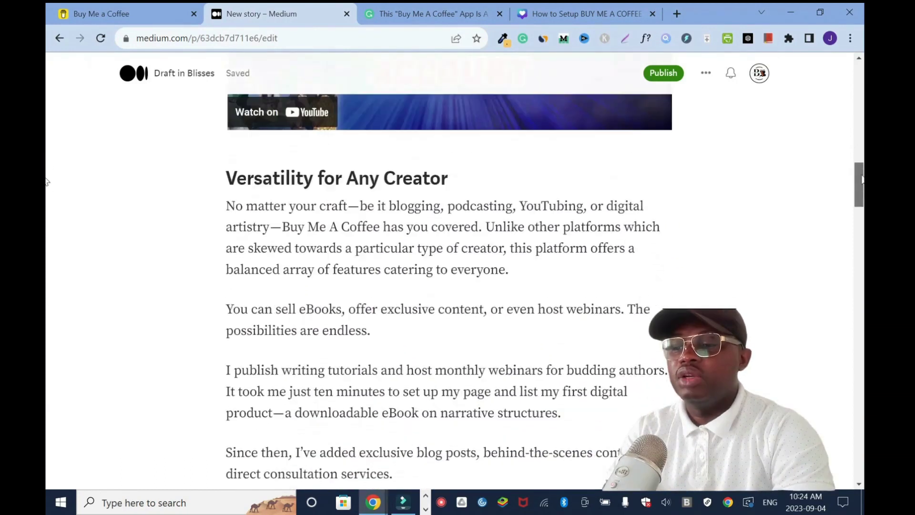
scroll(48, 220, down, 1)
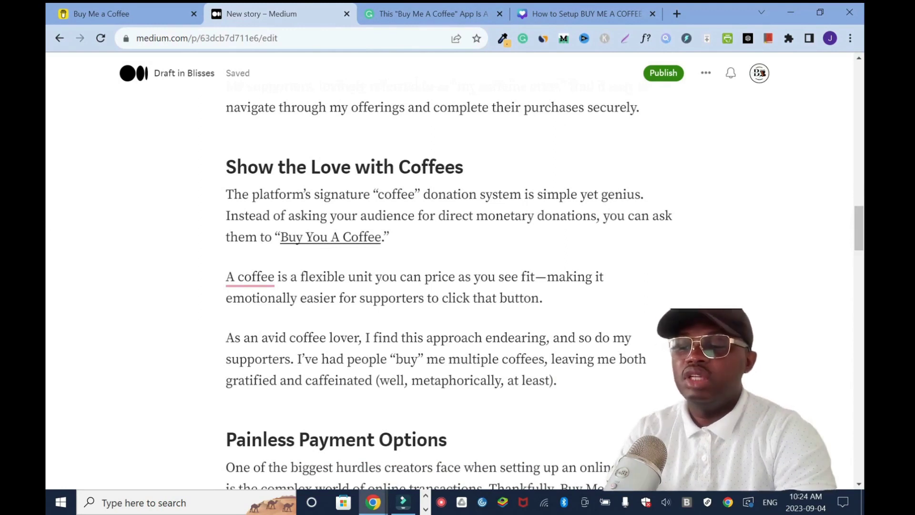
drag(280, 236, 381, 237)
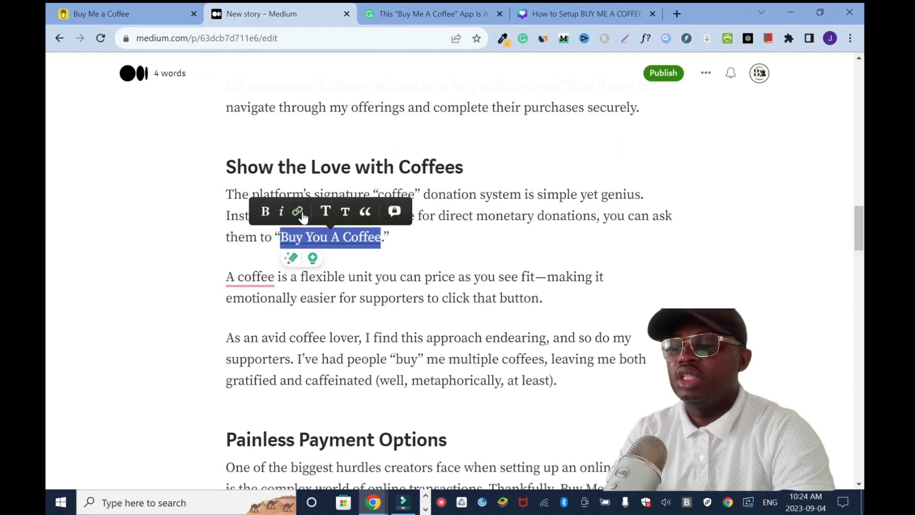
click(298, 213)
- Unlink the remaining 'Buy Me A Coffee' mention in the Final Thoughts section
scroll(48, 271, down, 8)
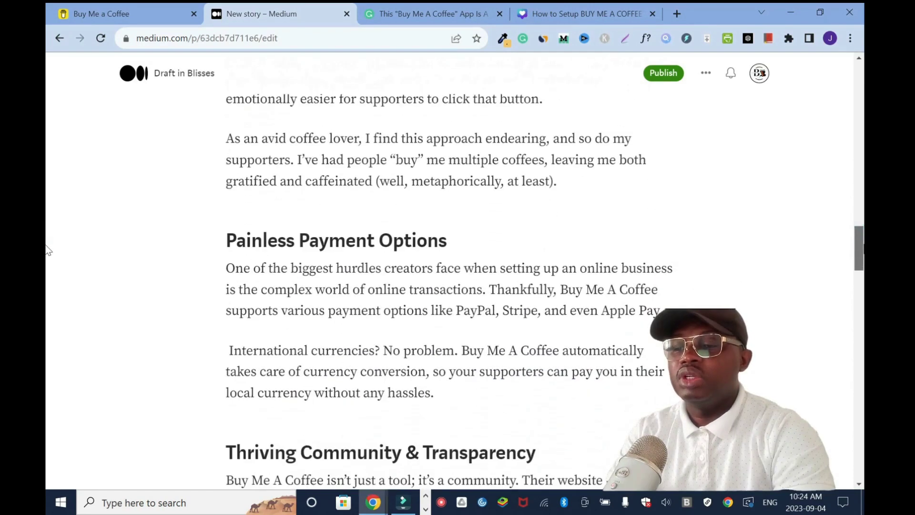
scroll(48, 270, down, 15)
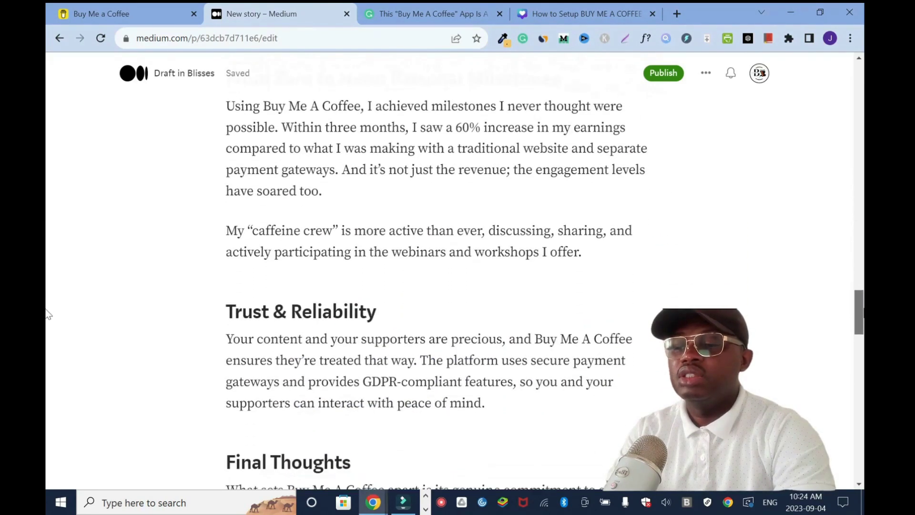
scroll(48, 333, down, 1)
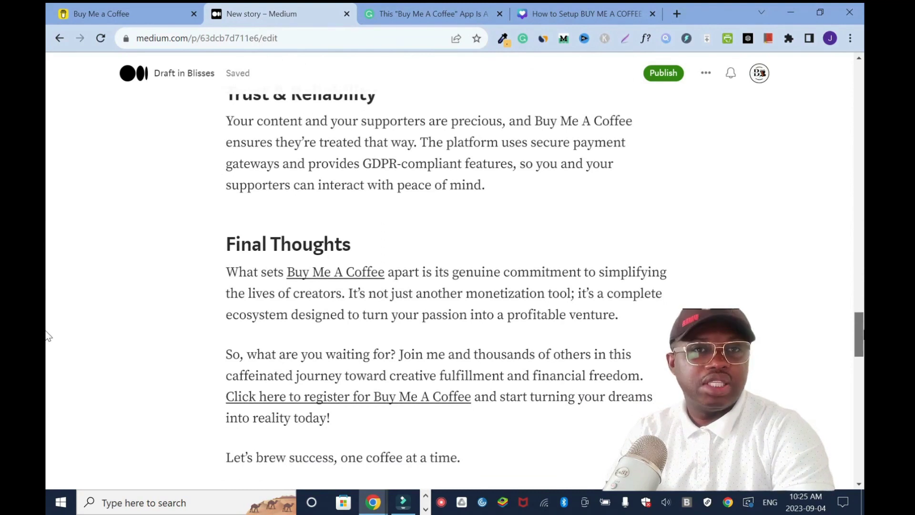
scroll(48, 335, down, 1)
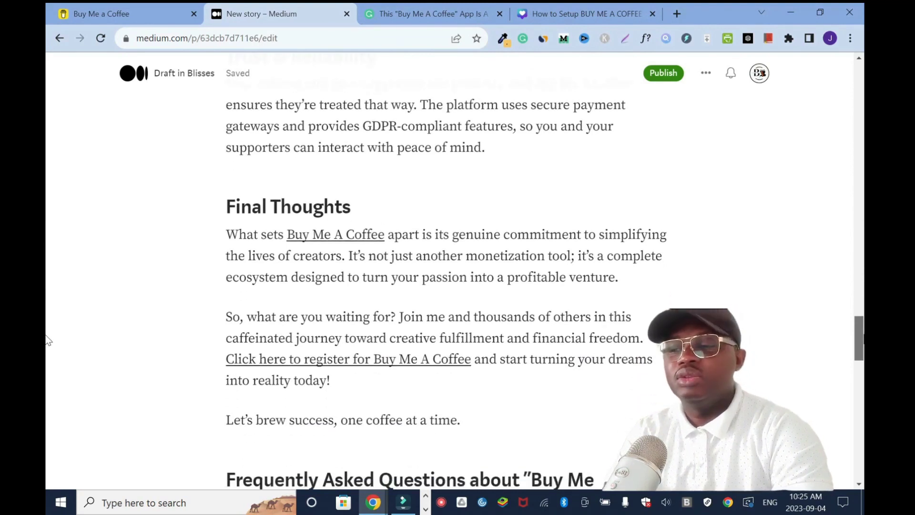
scroll(47, 340, down, 2)
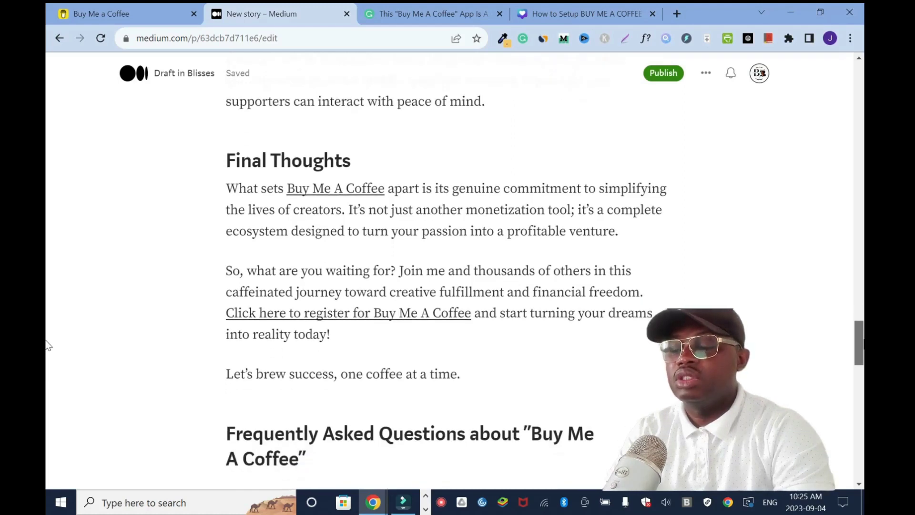
scroll(48, 340, up, 4)
drag(287, 352, 385, 353)
click(516, 294)
scroll(516, 293, down, 4)
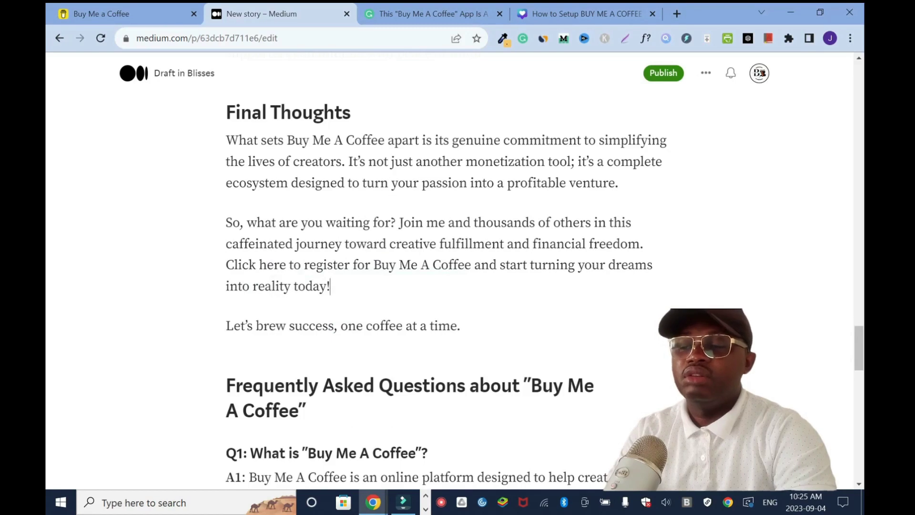
scroll(48, 353, down, 3)
- Turn the 'You can sell eBooks' paragraph into a block quote
scroll(48, 363, down, 15)
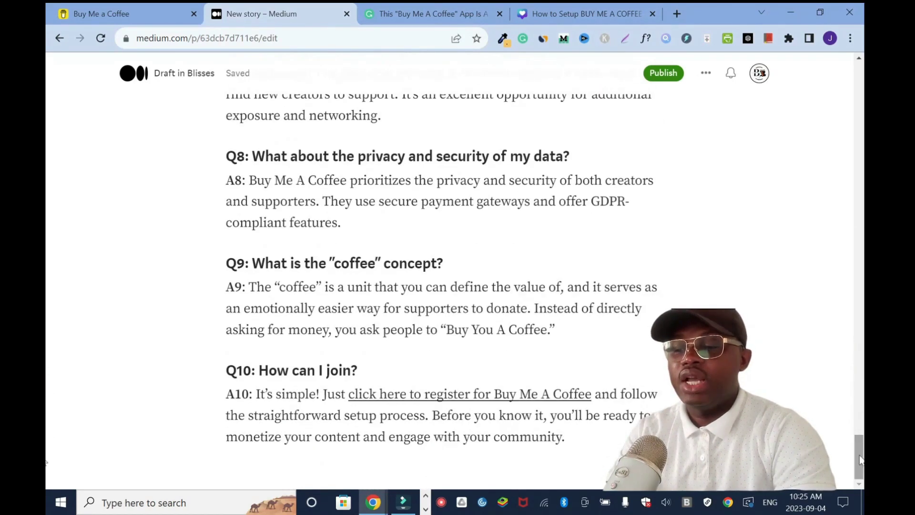
mouse_move(470, 395)
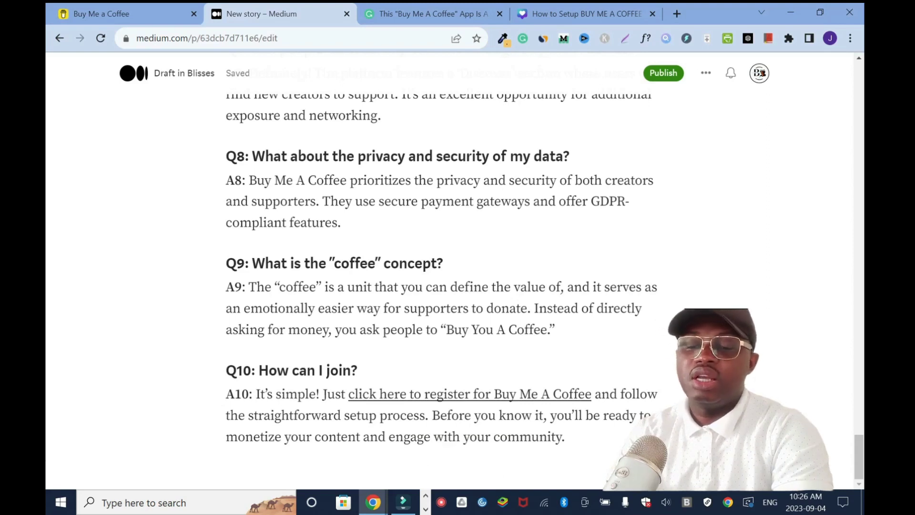
drag(862, 458, 862, 180)
scroll(48, 197, down, 1)
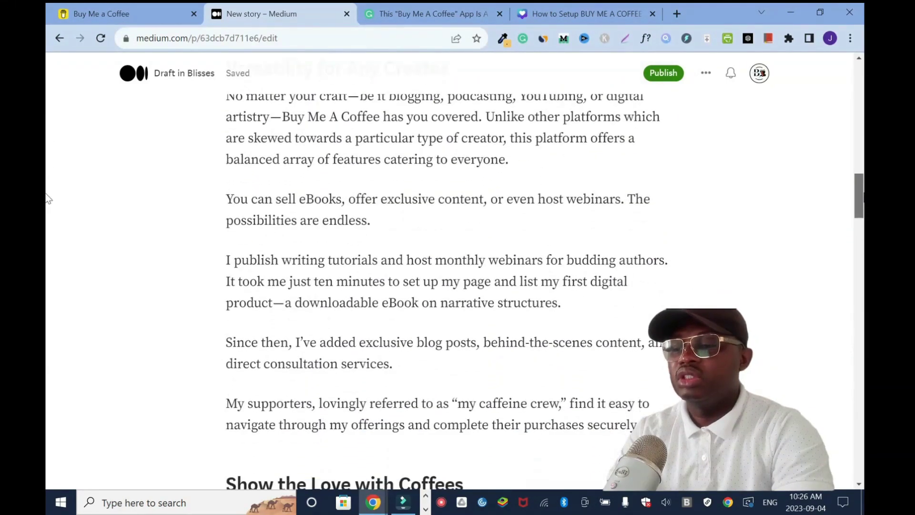
triple_click(224, 199)
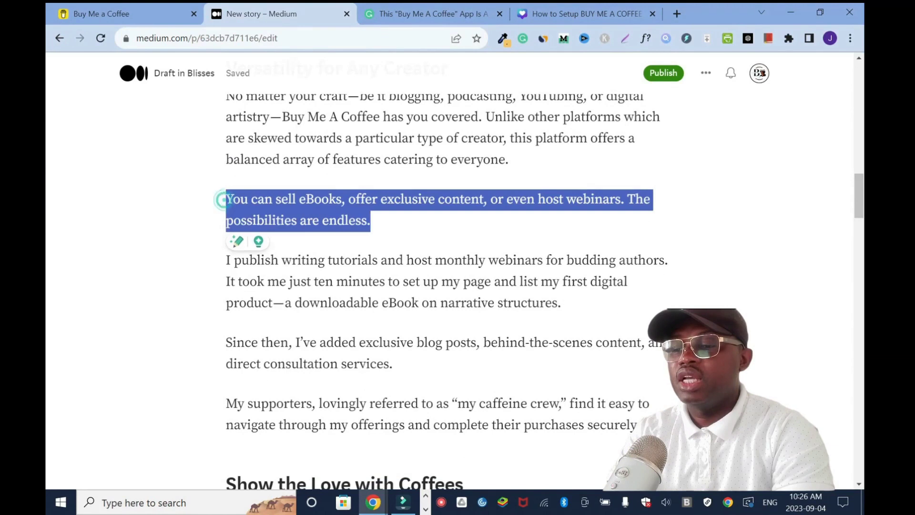
click(462, 174)
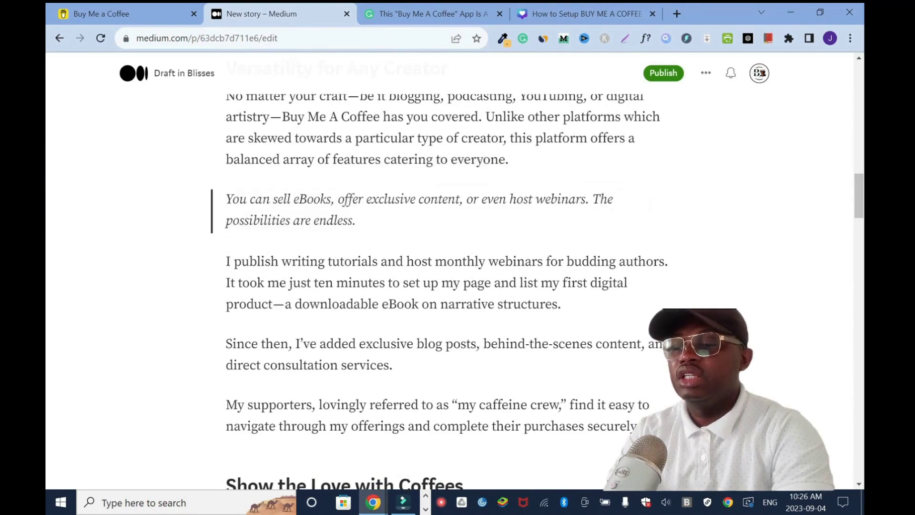
- Make the 'A coffee is a flexible unit' paragraph a pull quote
scroll(48, 220, down, 10)
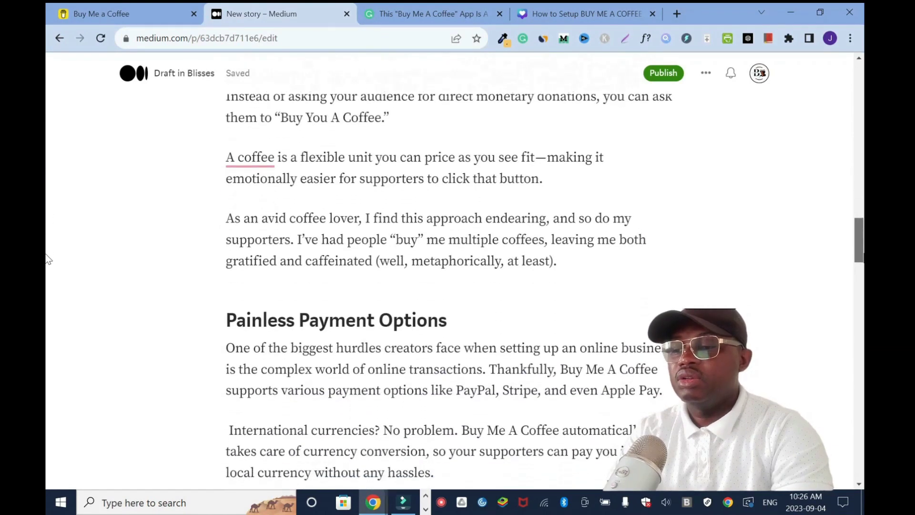
scroll(48, 224, up, 11)
scroll(48, 229, down, 4)
scroll(48, 229, down, 4)
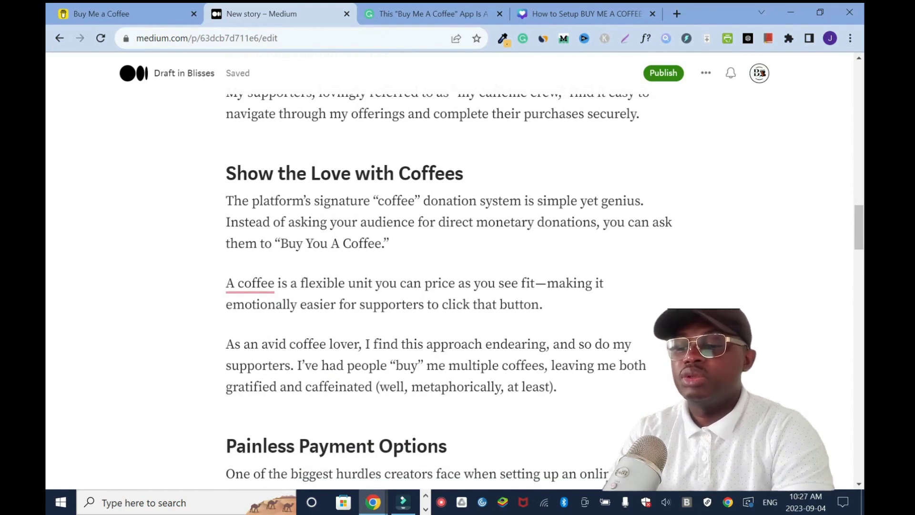
drag(227, 283, 546, 305)
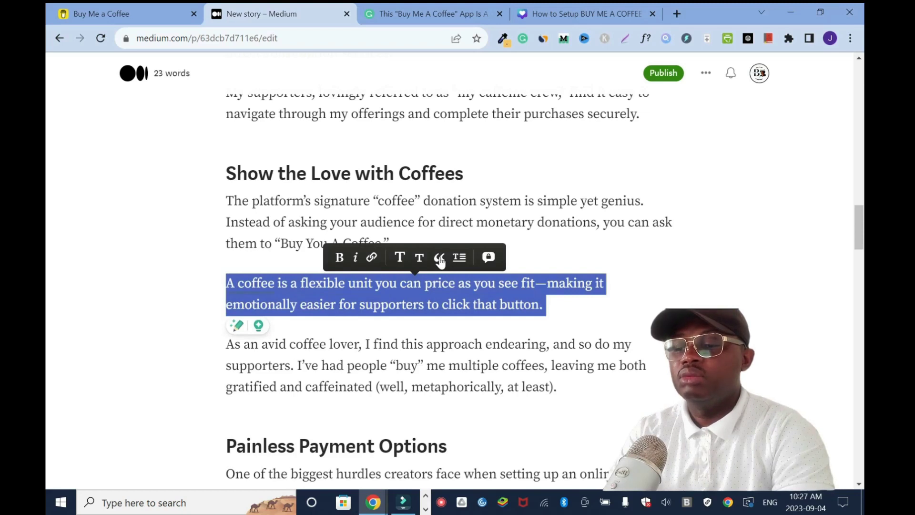
click(440, 258)
click(470, 257)
click(640, 304)
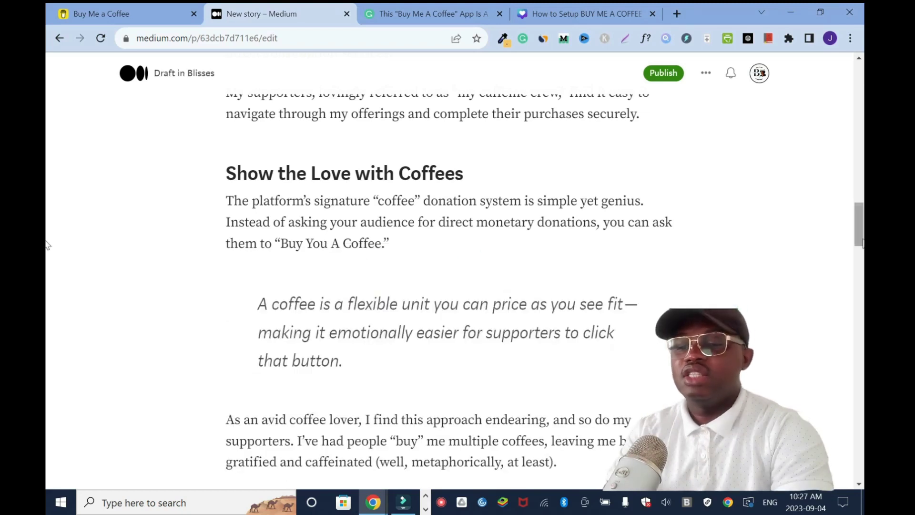
- Turn the caffeine crew paragraph into a block quote
scroll(46, 238, down, 20)
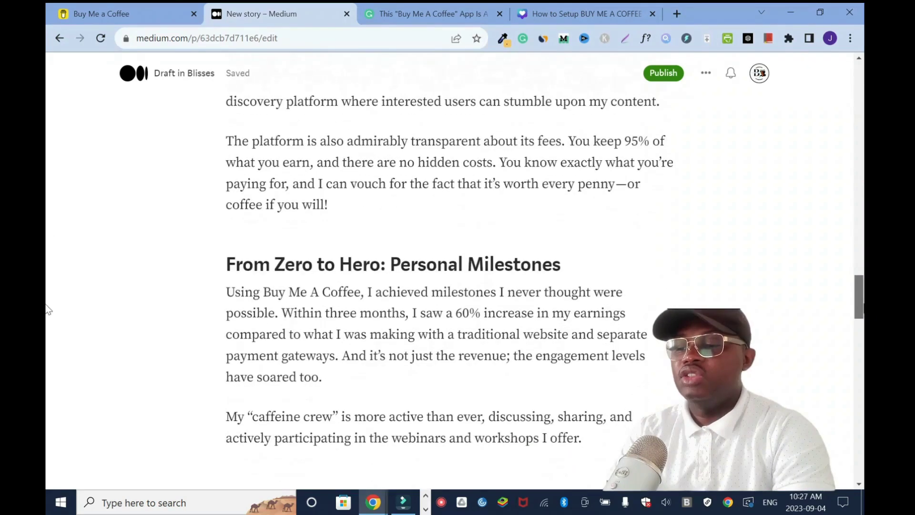
drag(225, 267, 582, 288)
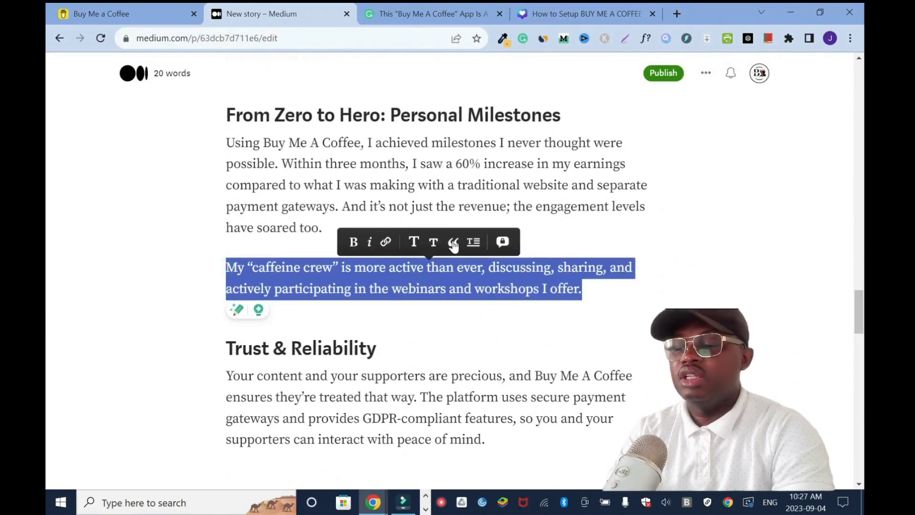
click(453, 242)
click(687, 282)
scroll(46, 319, down, 6)
scroll(46, 362, down, 2)
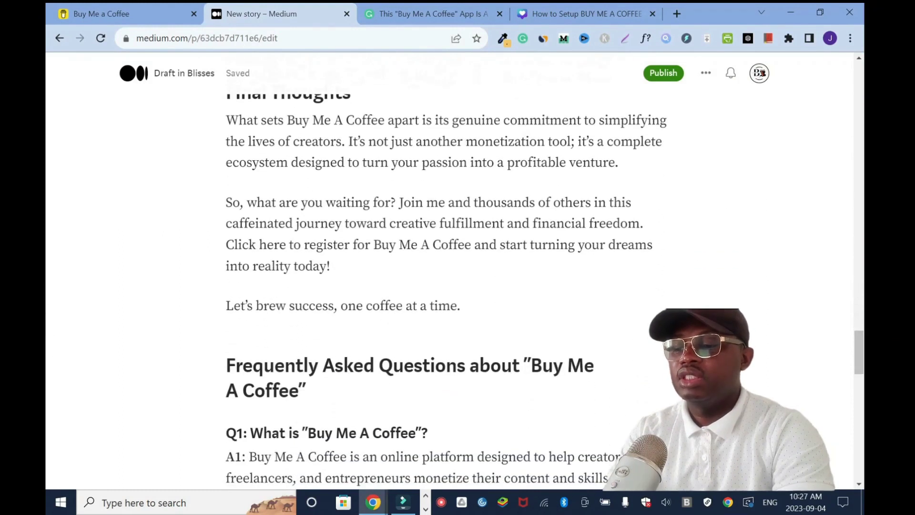
drag(859, 353, 845, 64)
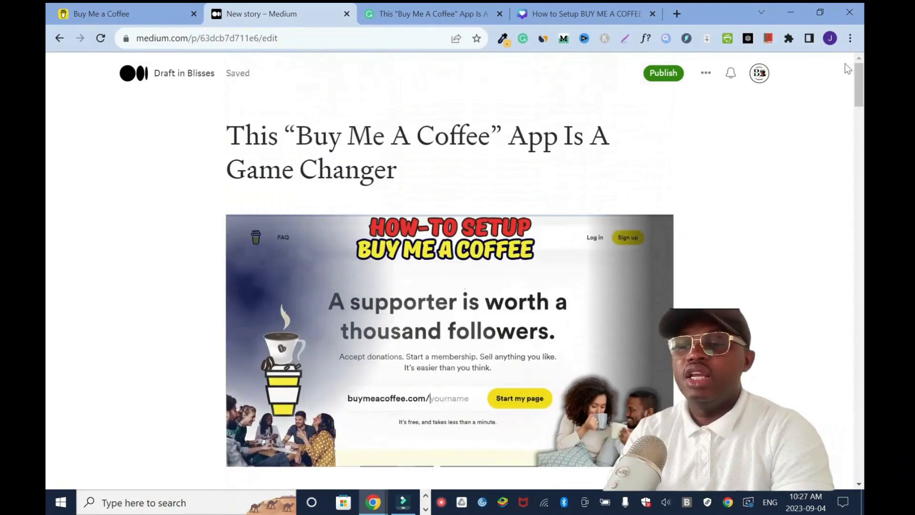
- In the publishing settings, add Buy Me A Coffee and Freelancing as topics
click(673, 79)
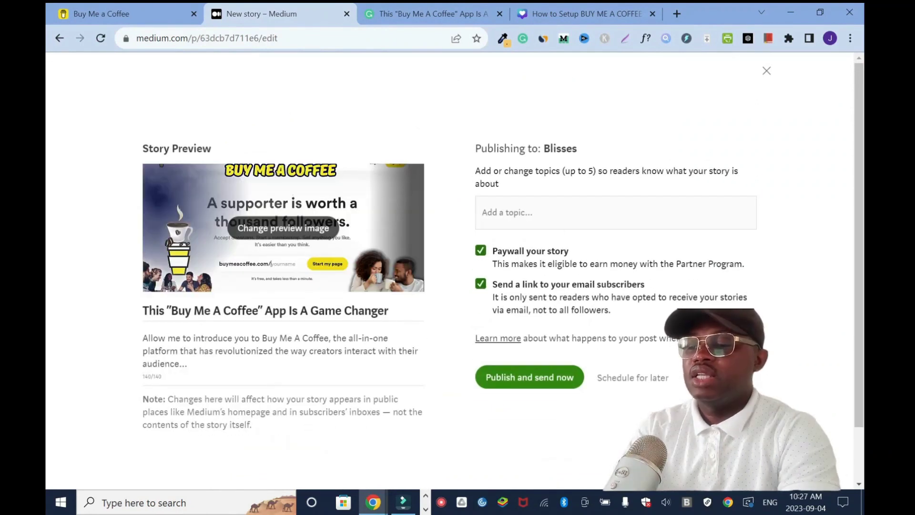
text(buy me a c)
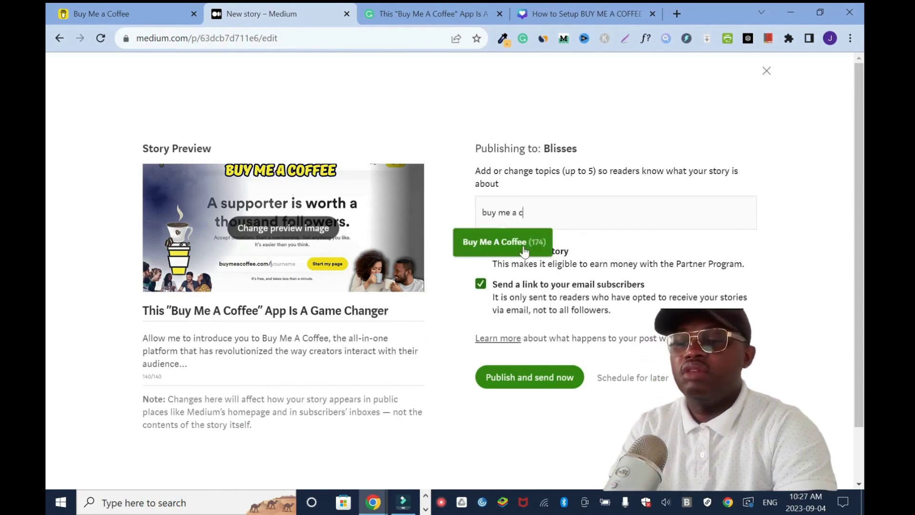
click(524, 250)
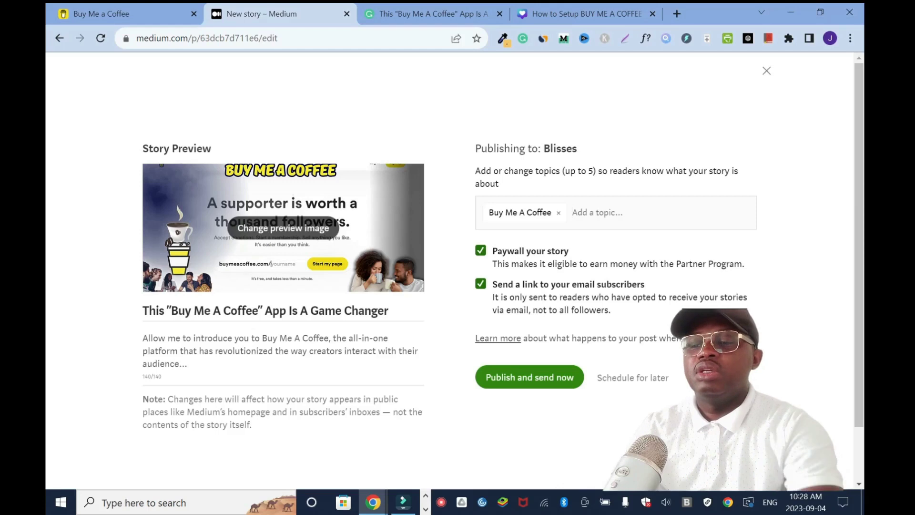
text(free)
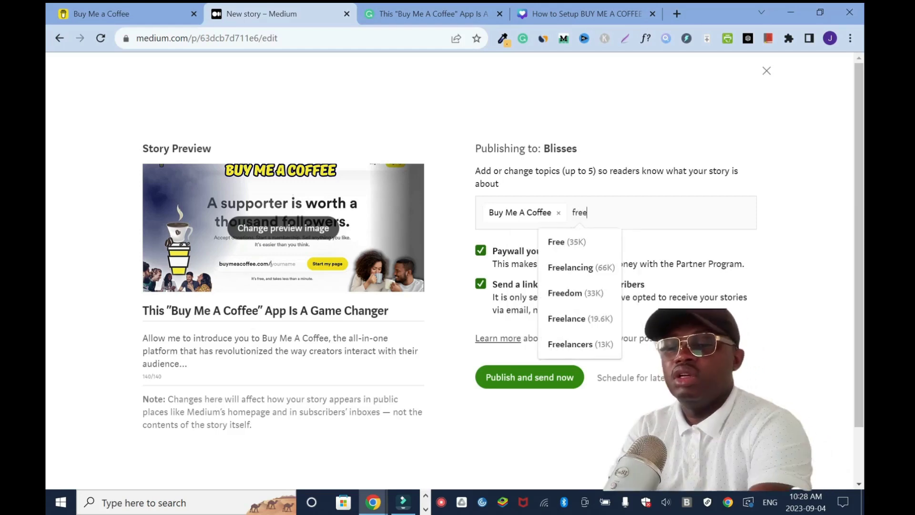
click(596, 267)
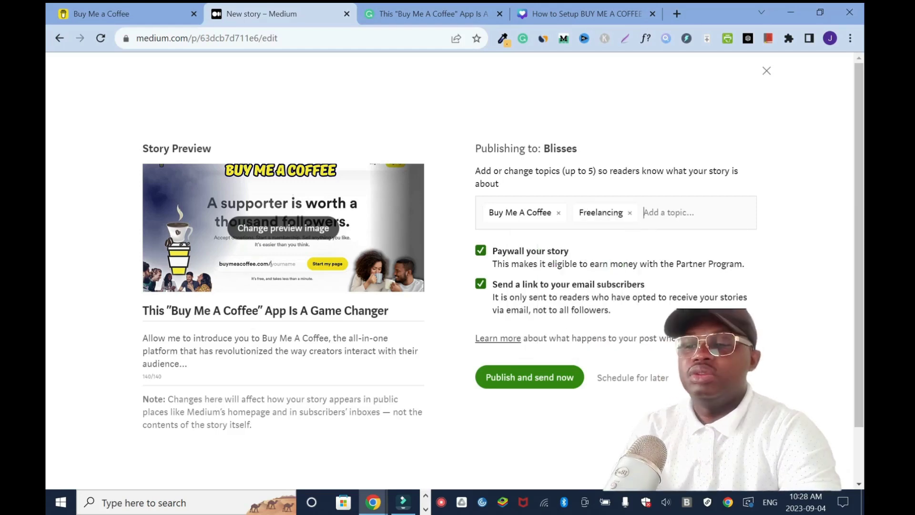
- Add Online Marketing, Personal Development and Writing as the remaining three topics
text(on)
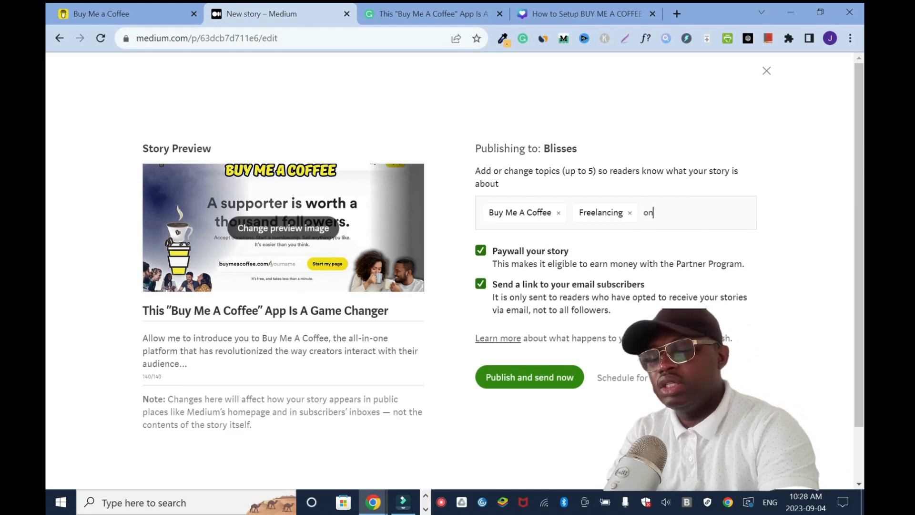
text(l)
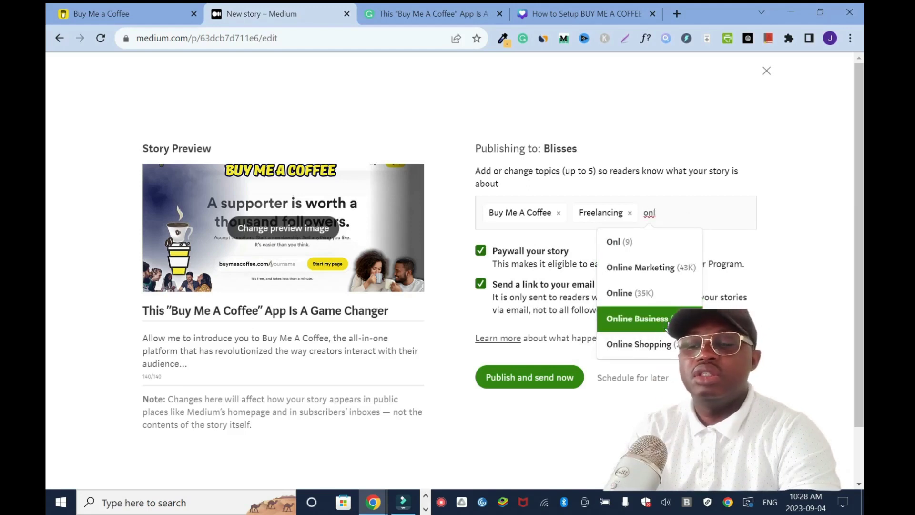
click(685, 277)
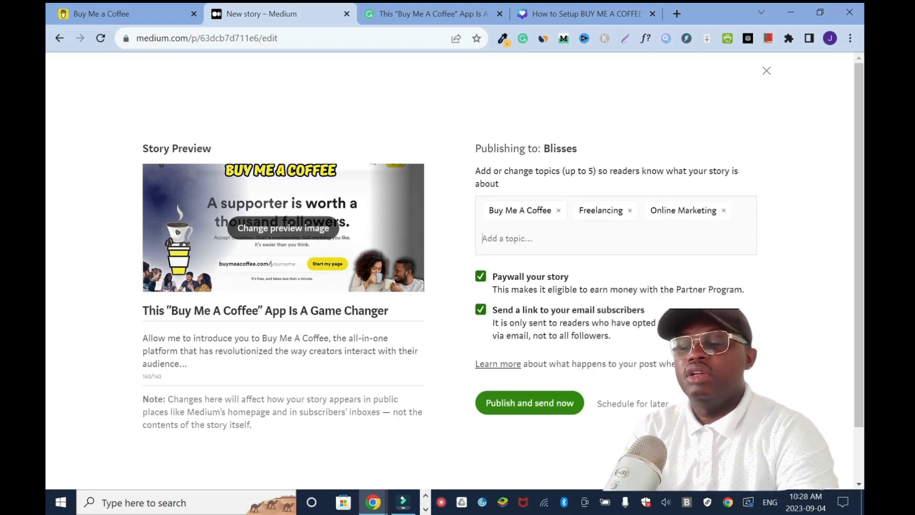
text(pers)
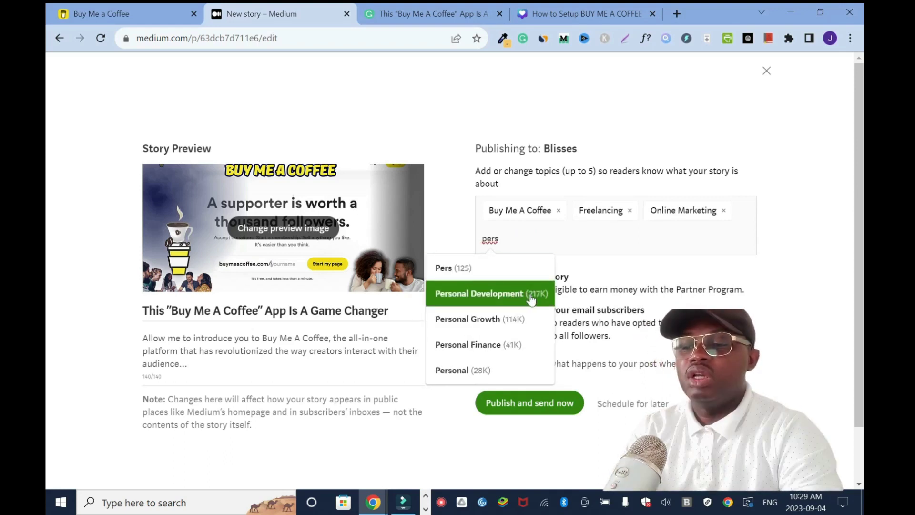
click(530, 294)
text(wr)
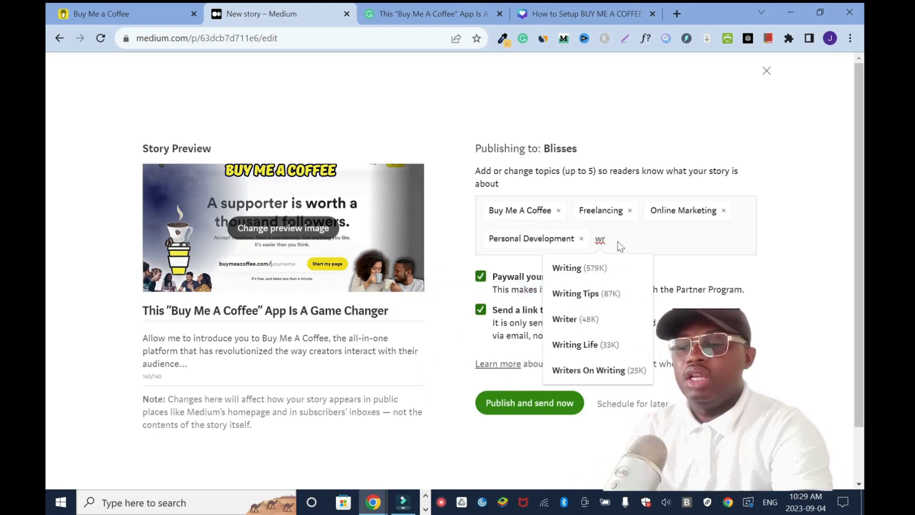
click(589, 272)
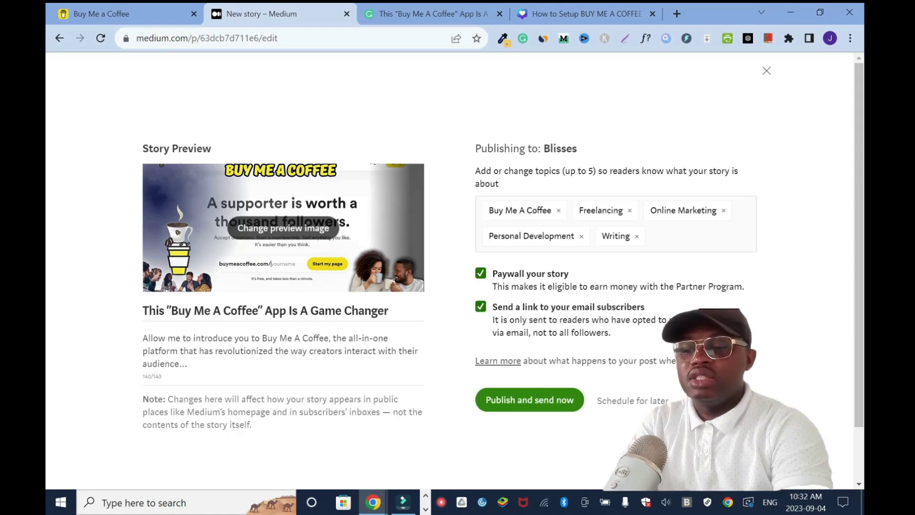
- Publish and send the story now, copy its link, and open a new browser tab
click(524, 399)
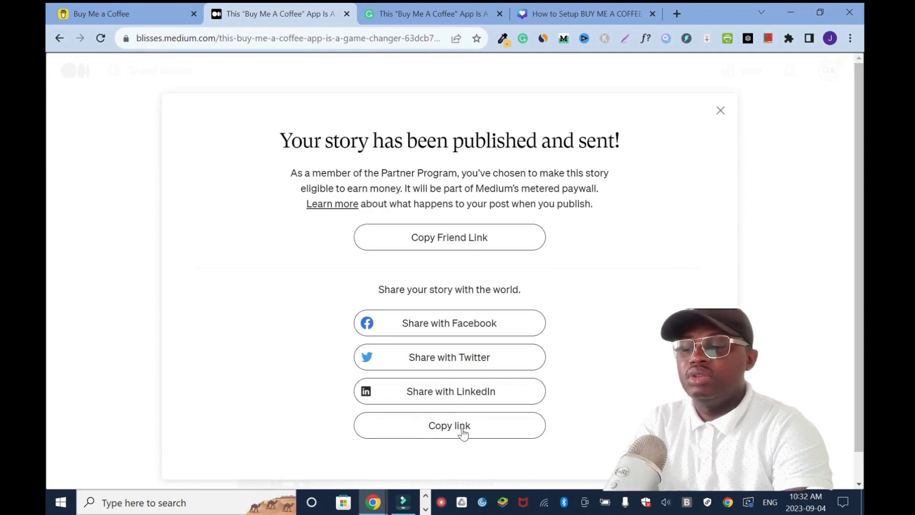
click(458, 432)
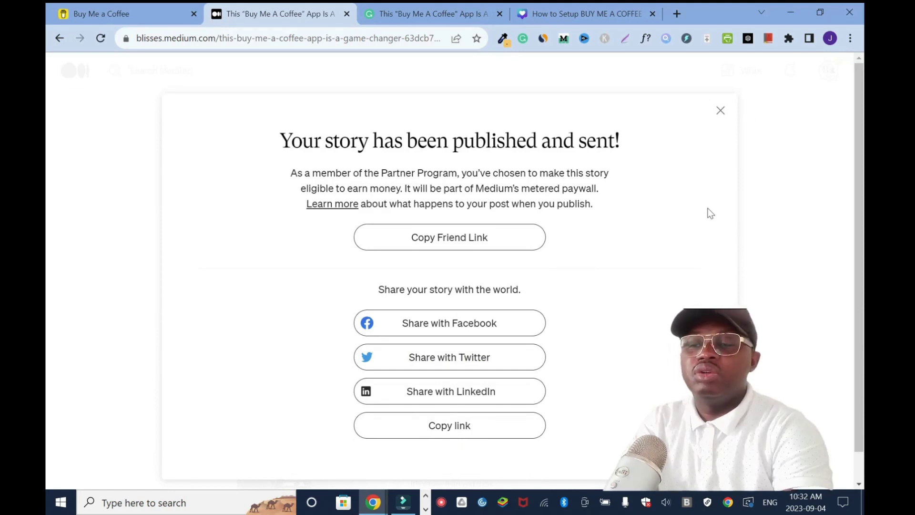
key(ctrl+t)
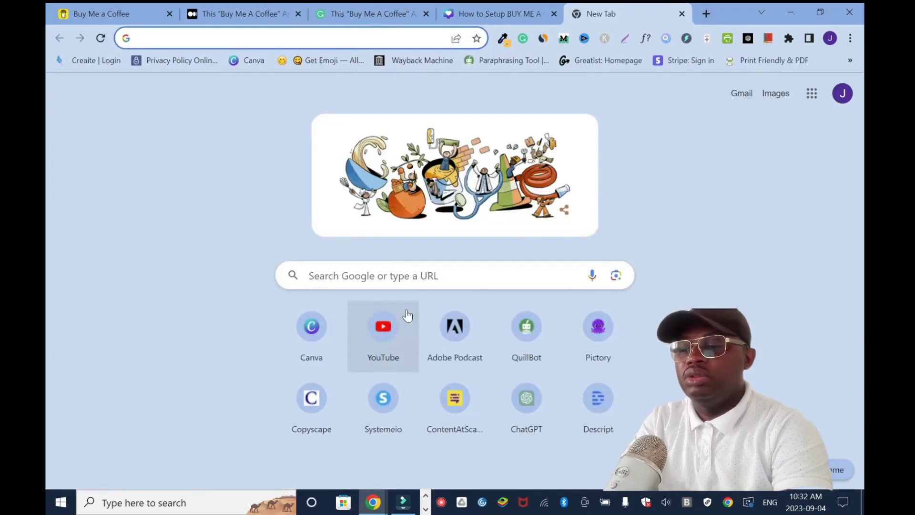
- Search for 'twitter' to reach X
click(384, 277)
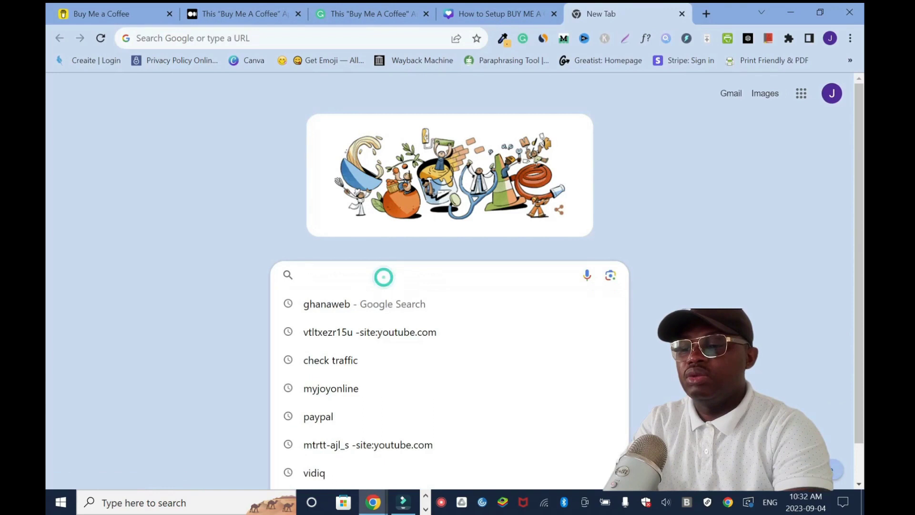
text(twitter)
key(Return)
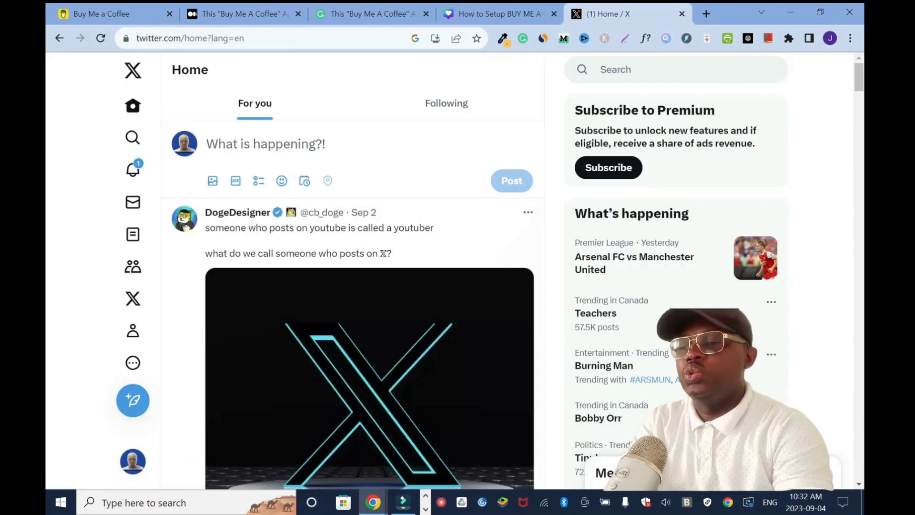
- Post the pasted Medium story link on X
click(298, 144)
key(ctrl+v)
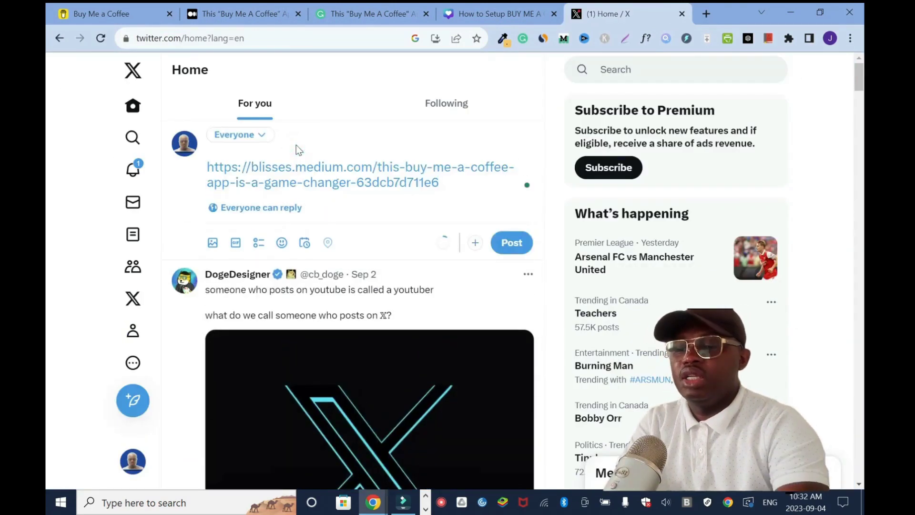
key(Return)
click(512, 260)
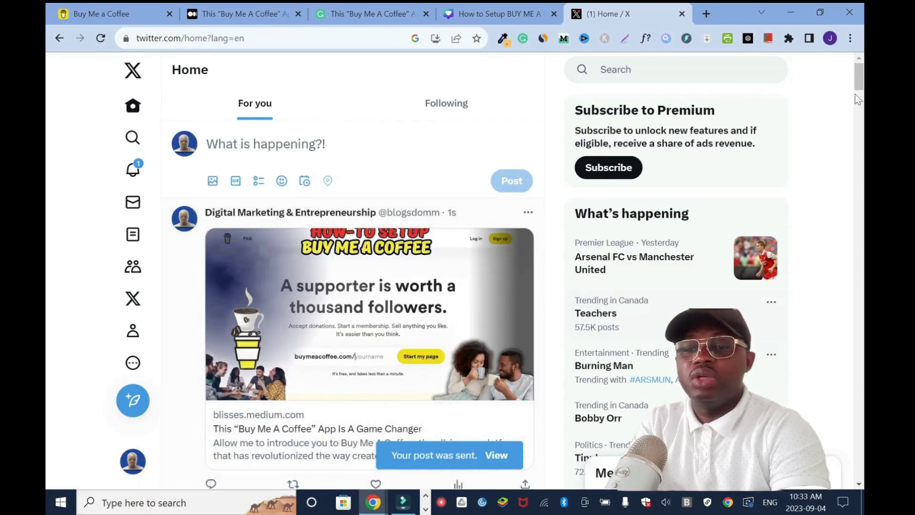
scroll(376, 245, down, 2)
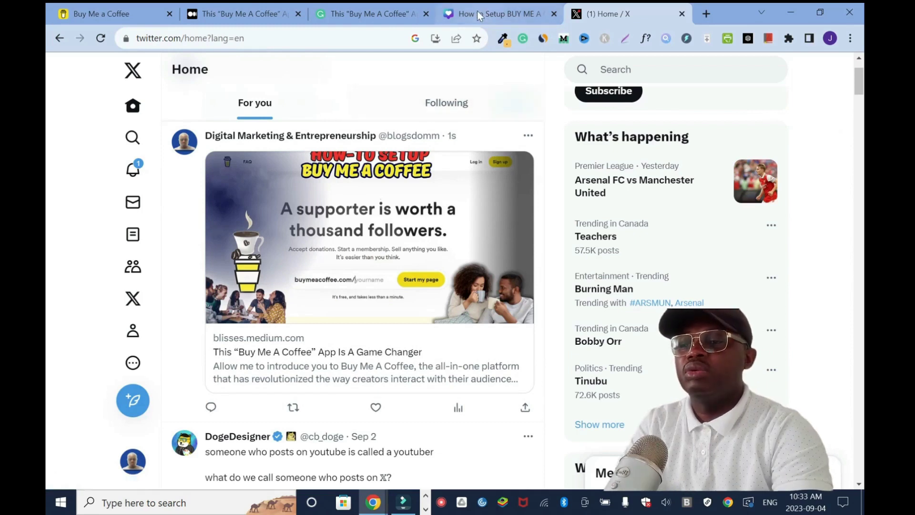
- Close the Medium share dialog, scroll through the published article, and return to its top
click(234, 20)
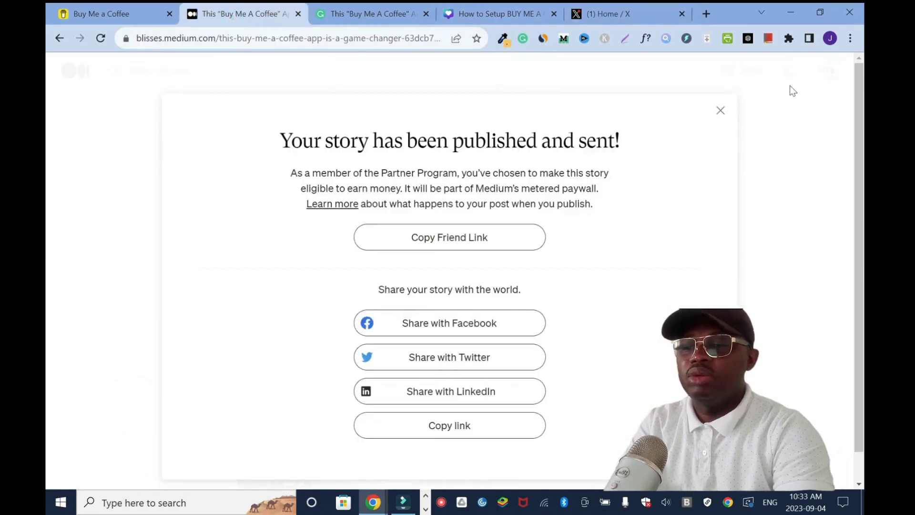
click(720, 111)
drag(857, 88, 861, 103)
scroll(47, 143, down, 15)
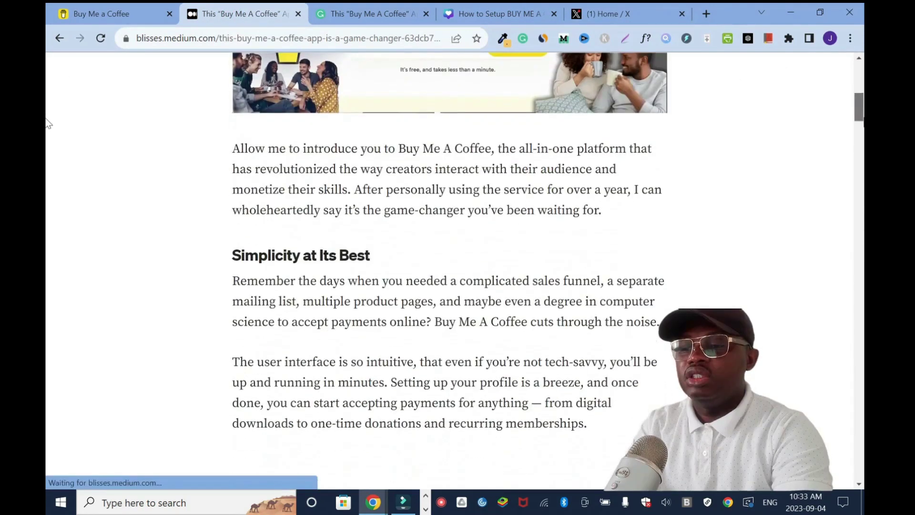
scroll(47, 193, down, 14)
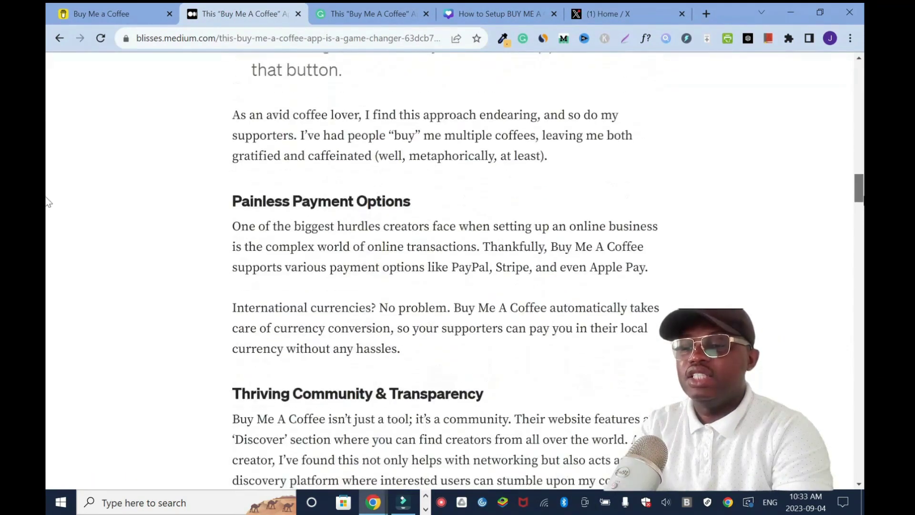
scroll(46, 253, down, 12)
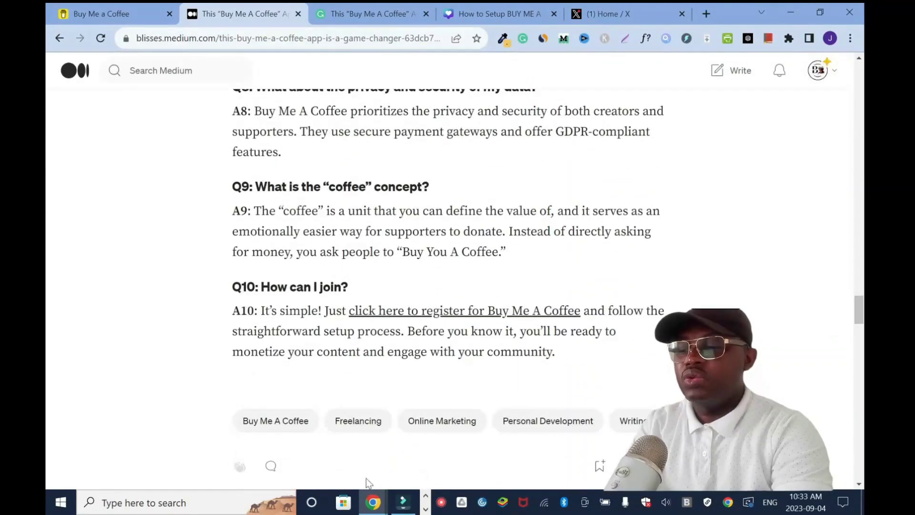
key(Home)
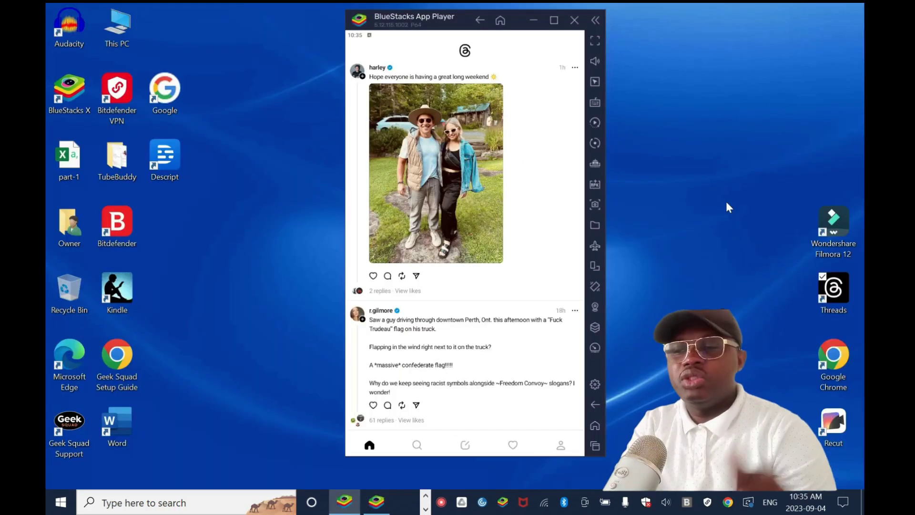
- Maximize the BlueStacks App Player window showing the Threads feed
click(553, 20)
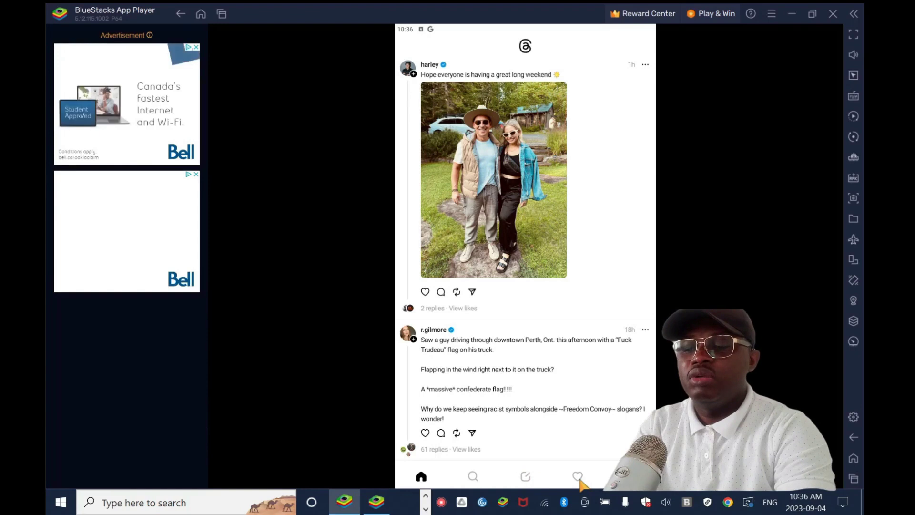
- Browse the Threads search, activity and profile pages, discarding a stray draft
click(473, 476)
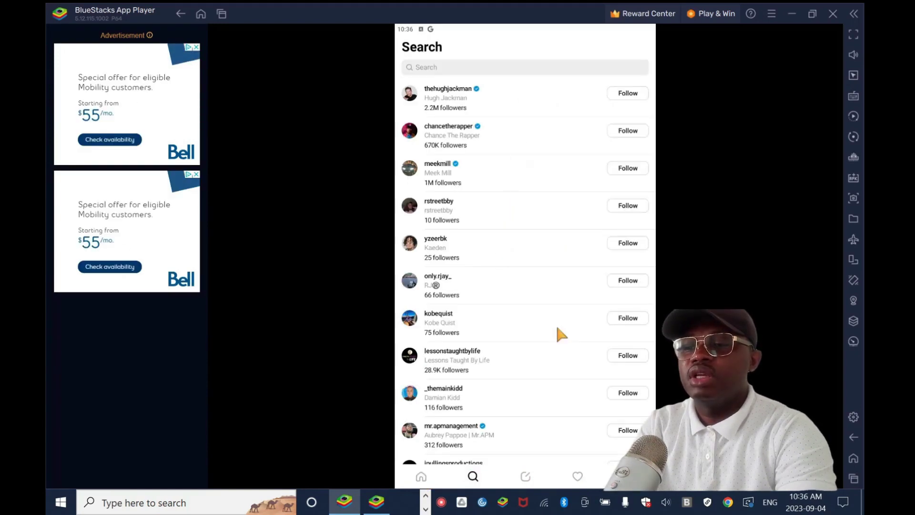
click(526, 476)
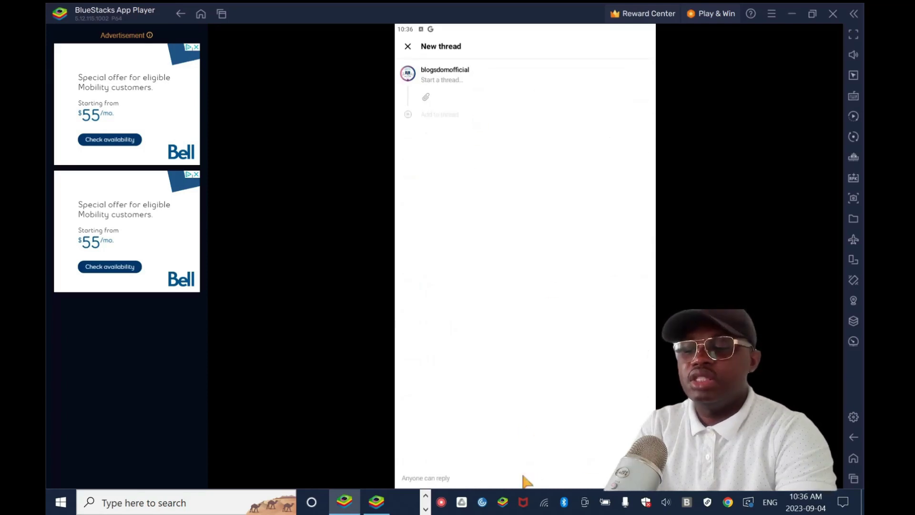
click(408, 46)
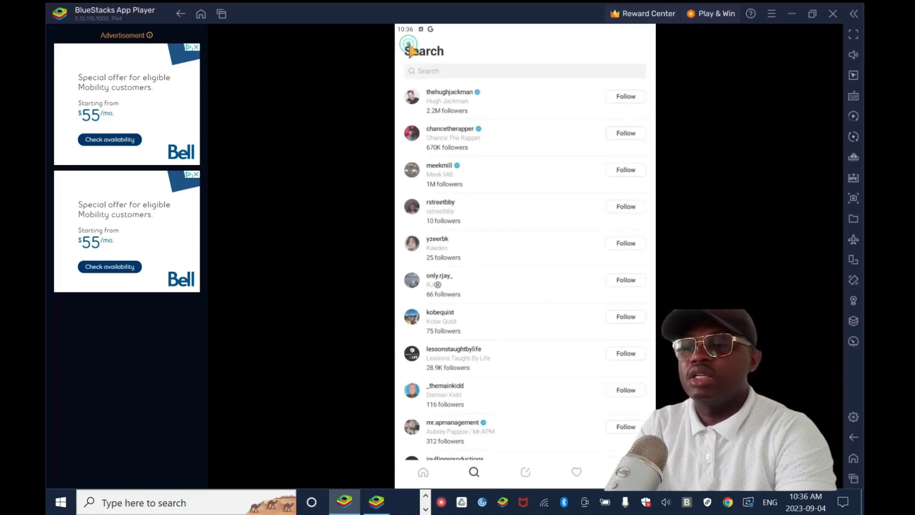
click(577, 472)
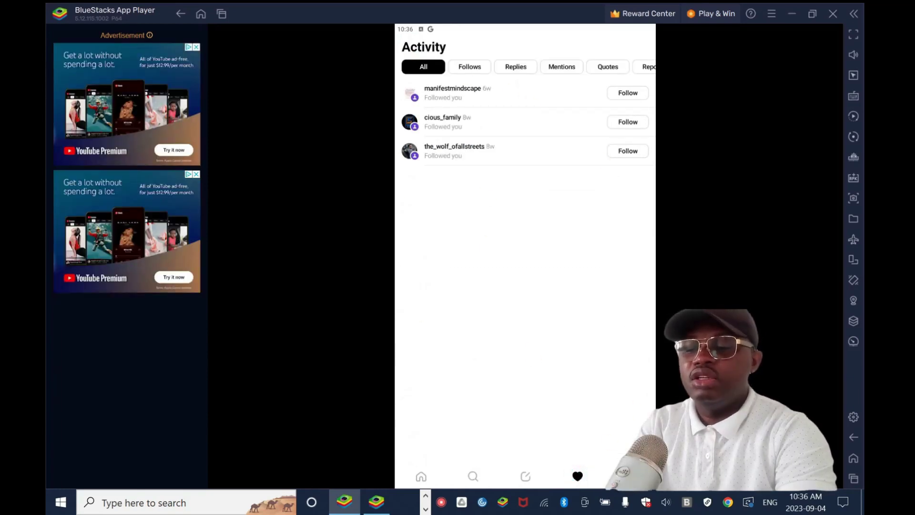
click(629, 476)
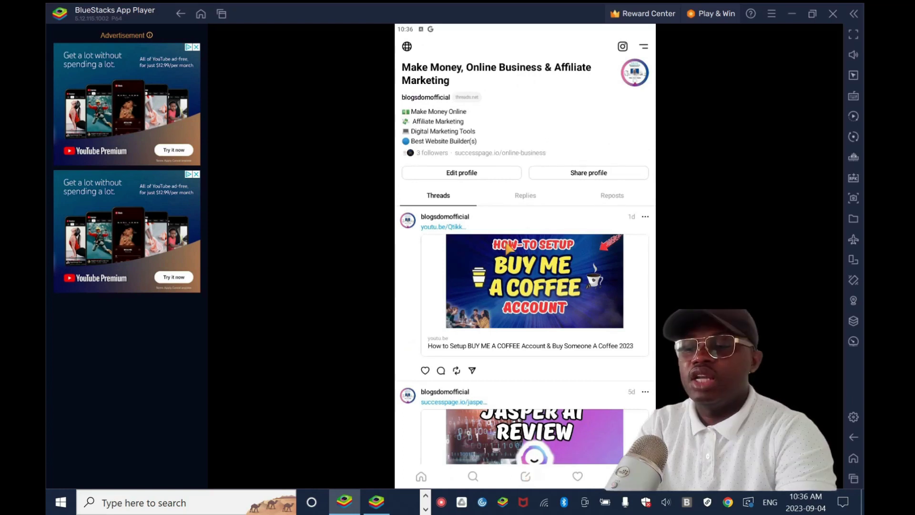
- Compose a new thread with the pasted Medium story link and post it
click(526, 477)
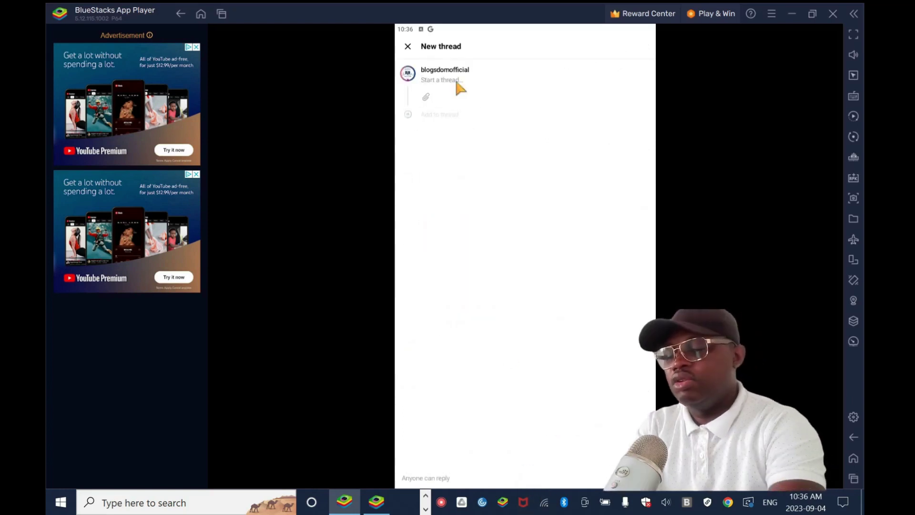
key(ctrl+v)
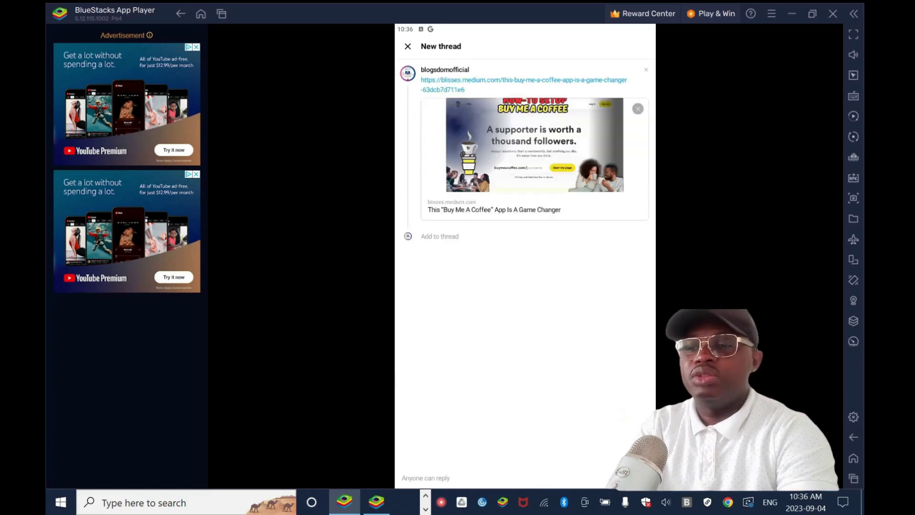
click(638, 477)
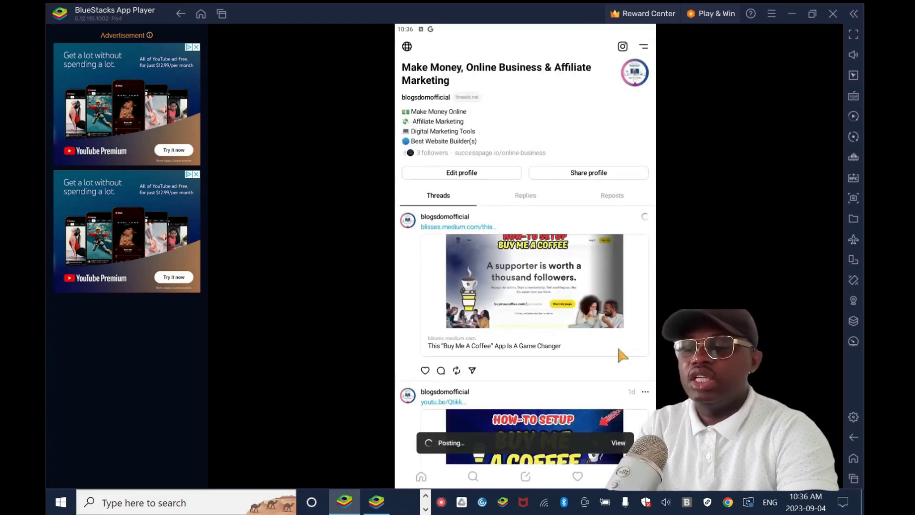